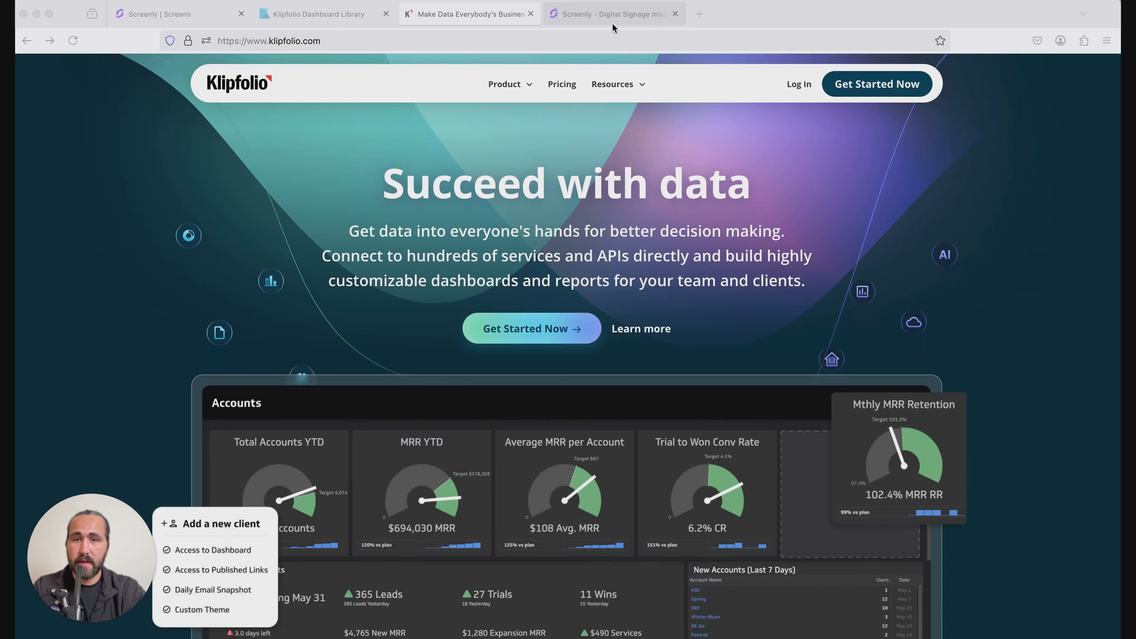
# - In the Screenly account, start adding a screen of the Screenly Anywhere type and open its web pairing page
pyautogui.click(612, 28)
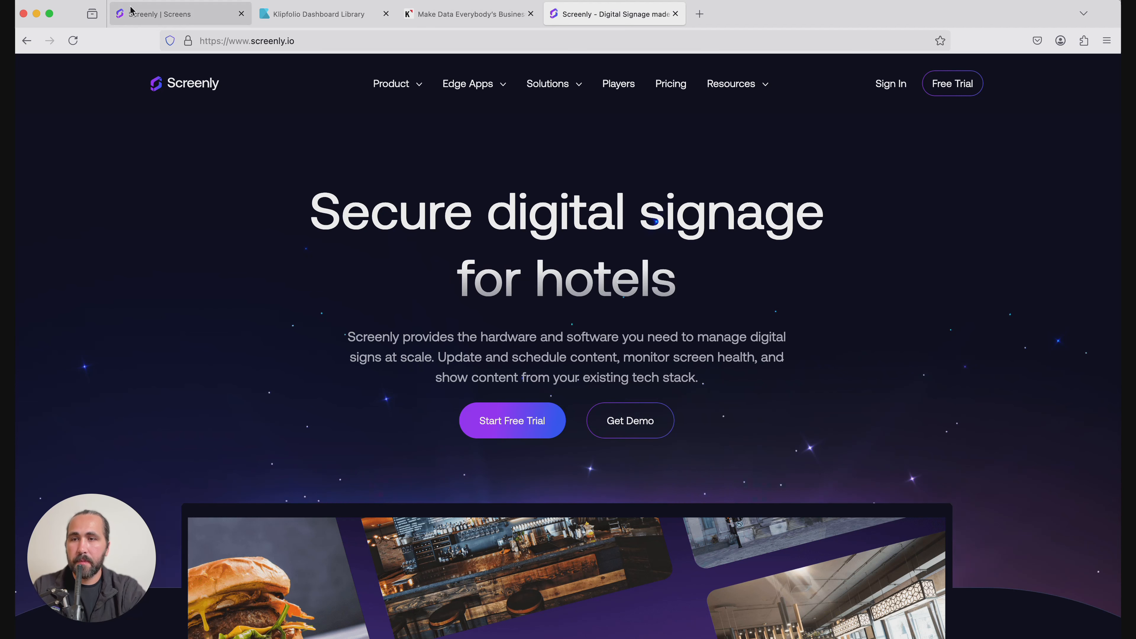
pyautogui.moveTo(123, 9)
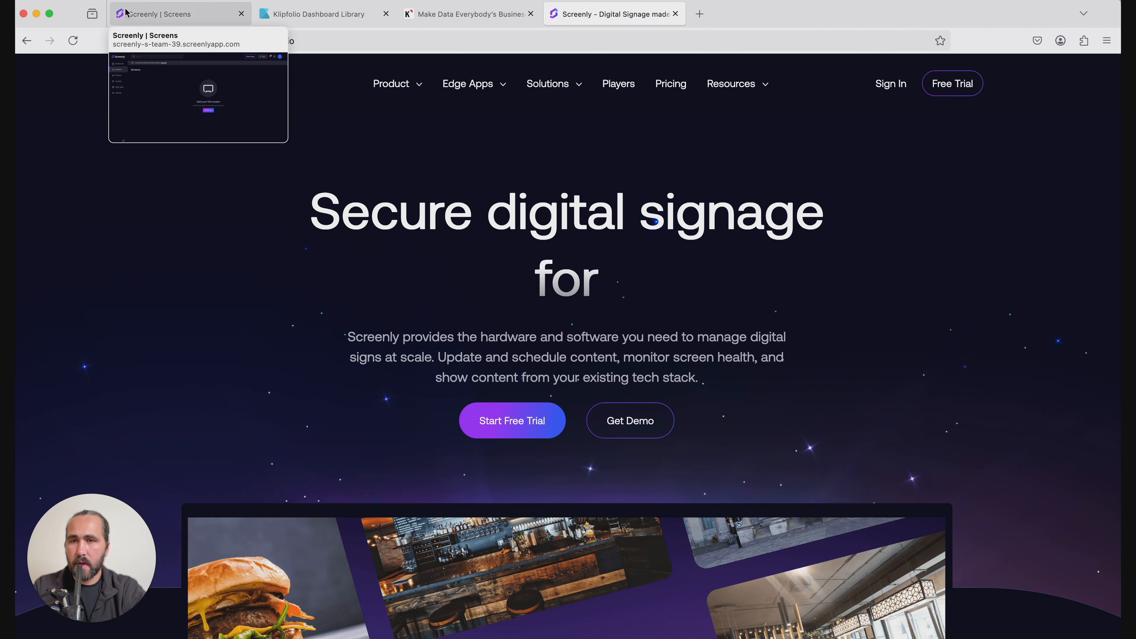
pyautogui.click(124, 10)
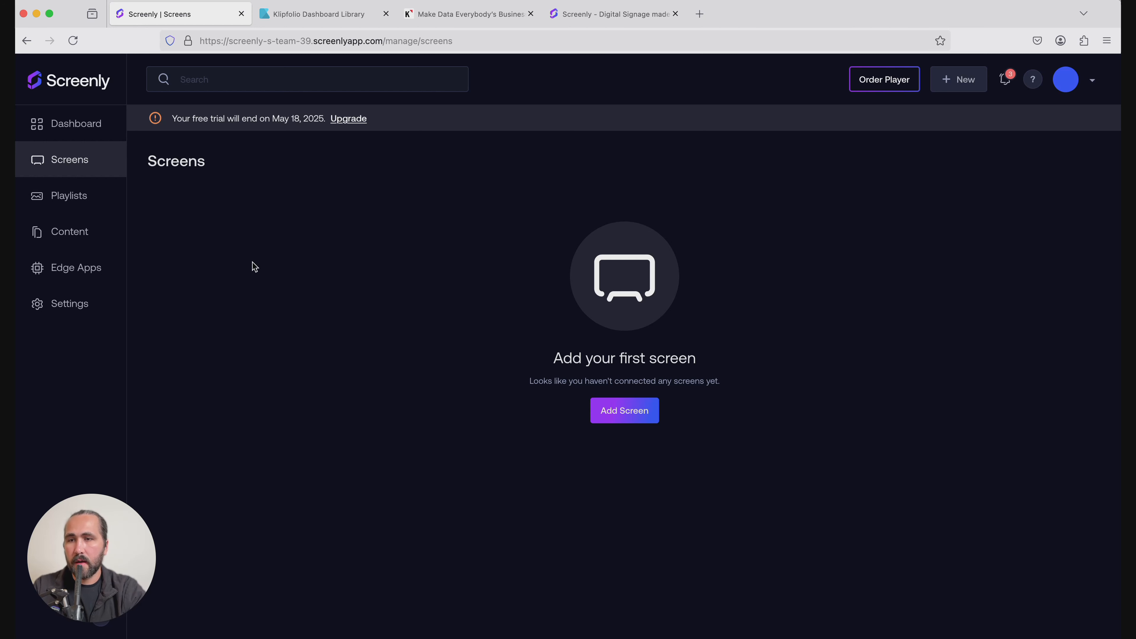
pyautogui.click(80, 165)
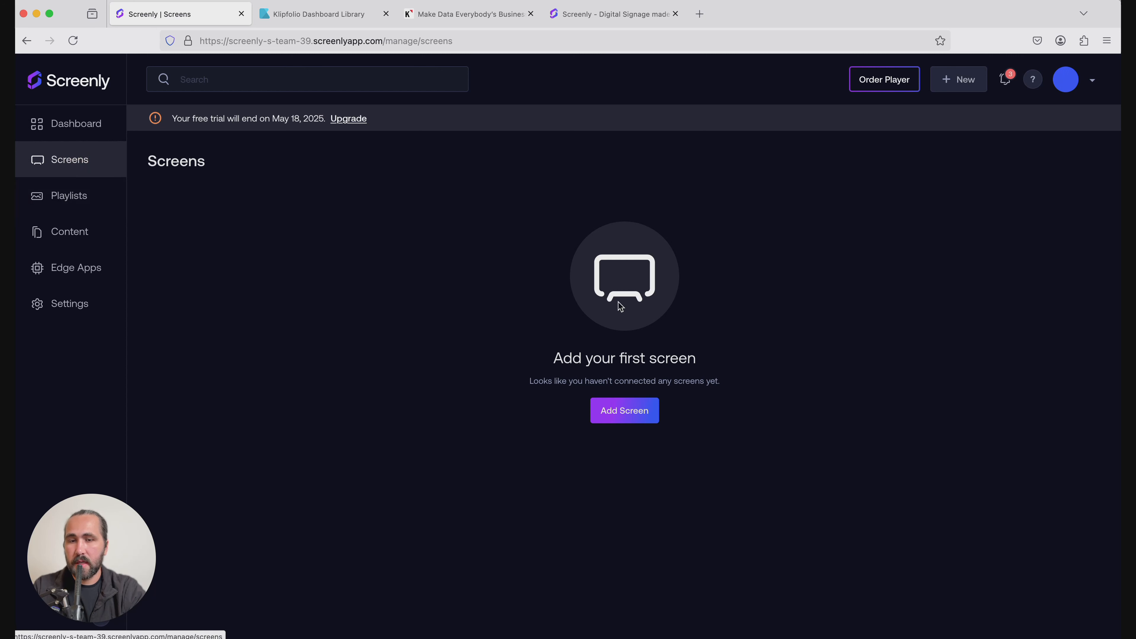
pyautogui.click(637, 419)
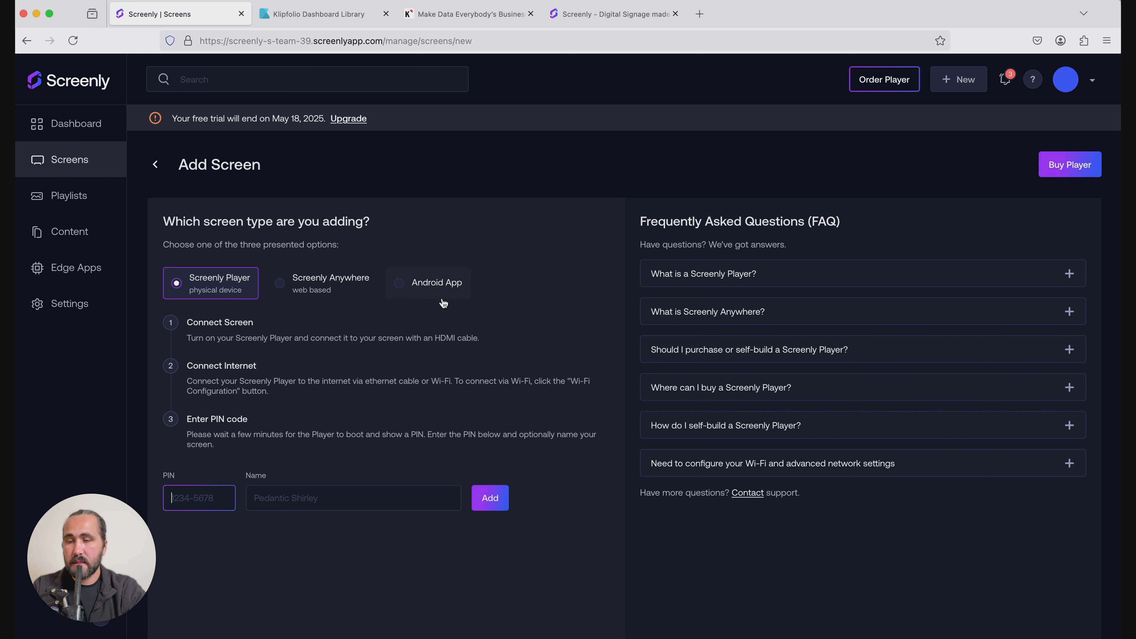
pyautogui.click(338, 291)
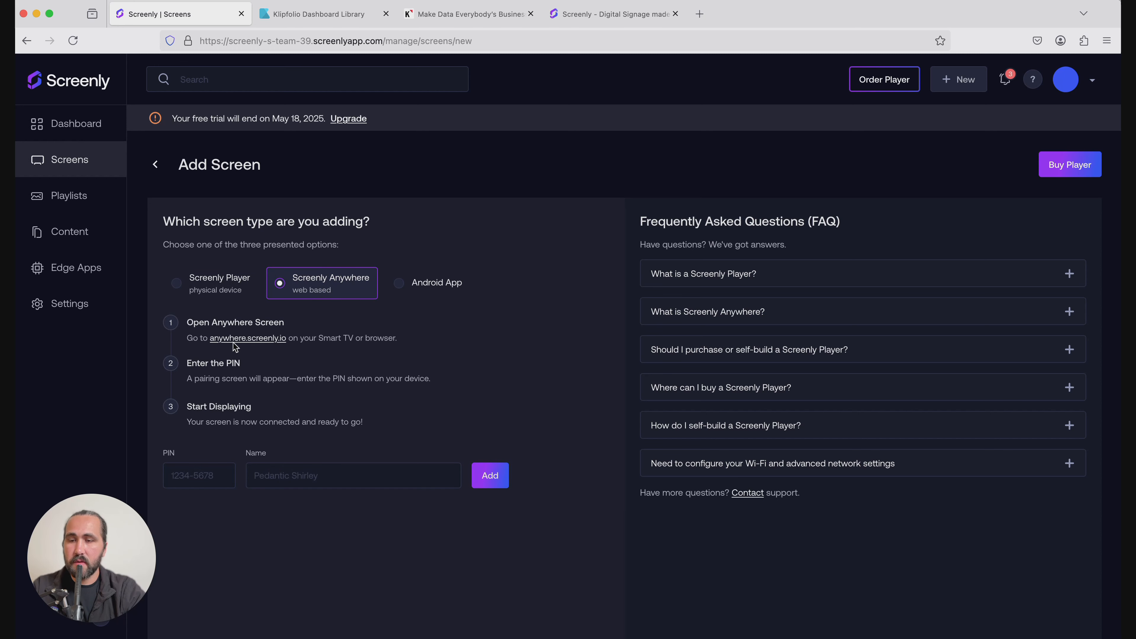
pyautogui.click(254, 339)
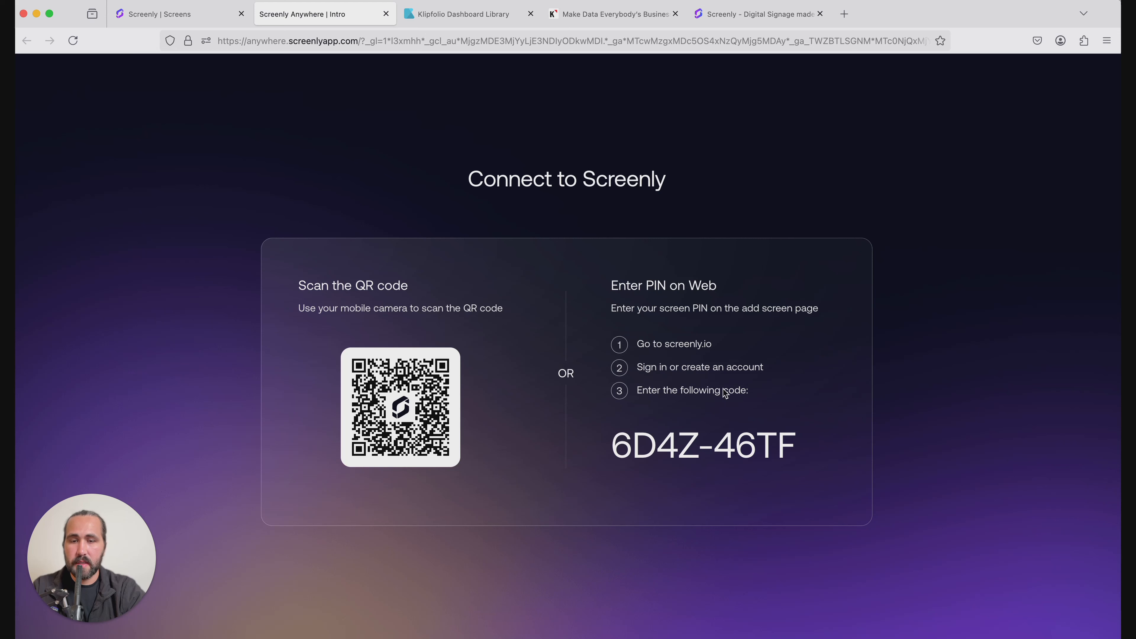
# - Enter the pairing PIN from the Screenly Anywhere page in the Add Screen form
pyautogui.click(204, 19)
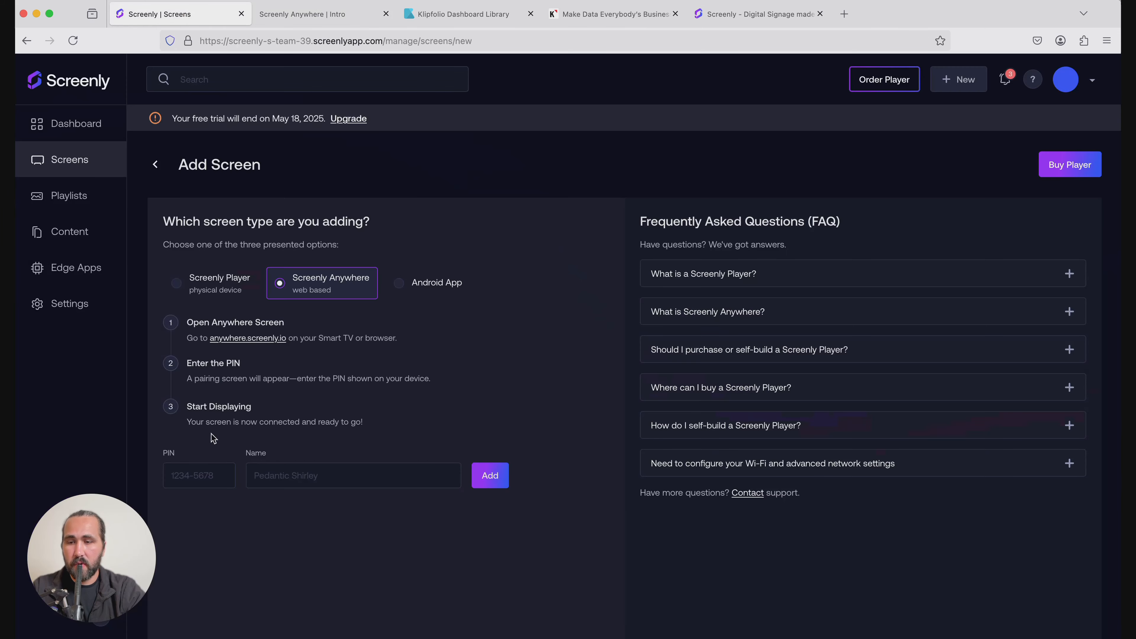
pyautogui.click(203, 473)
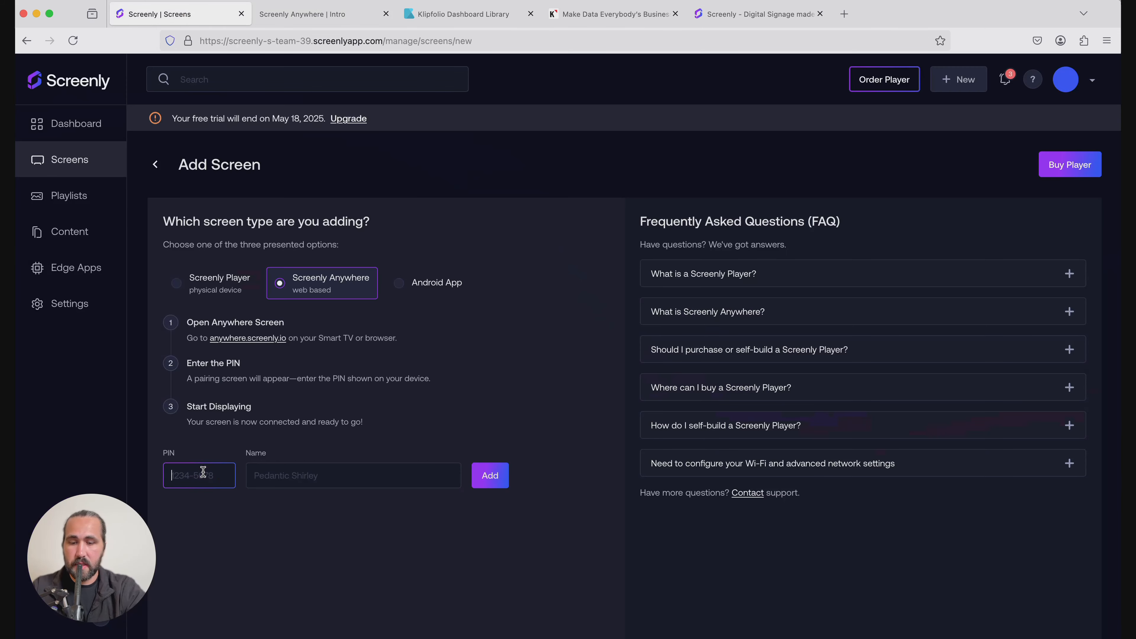
pyautogui.write('6D')
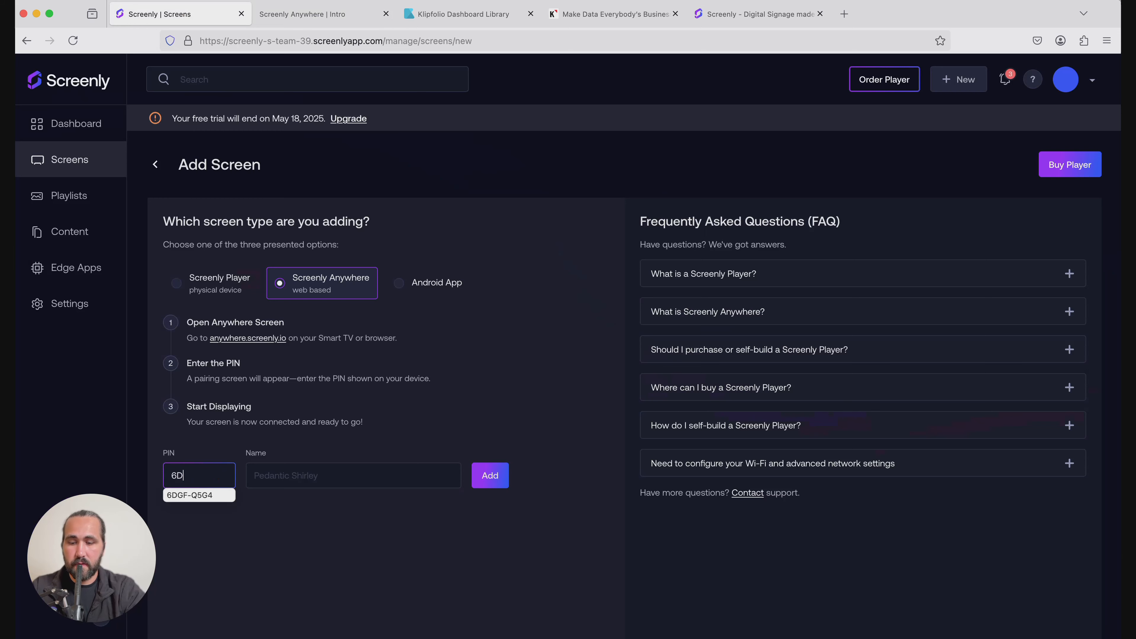
pyautogui.write('4Z')
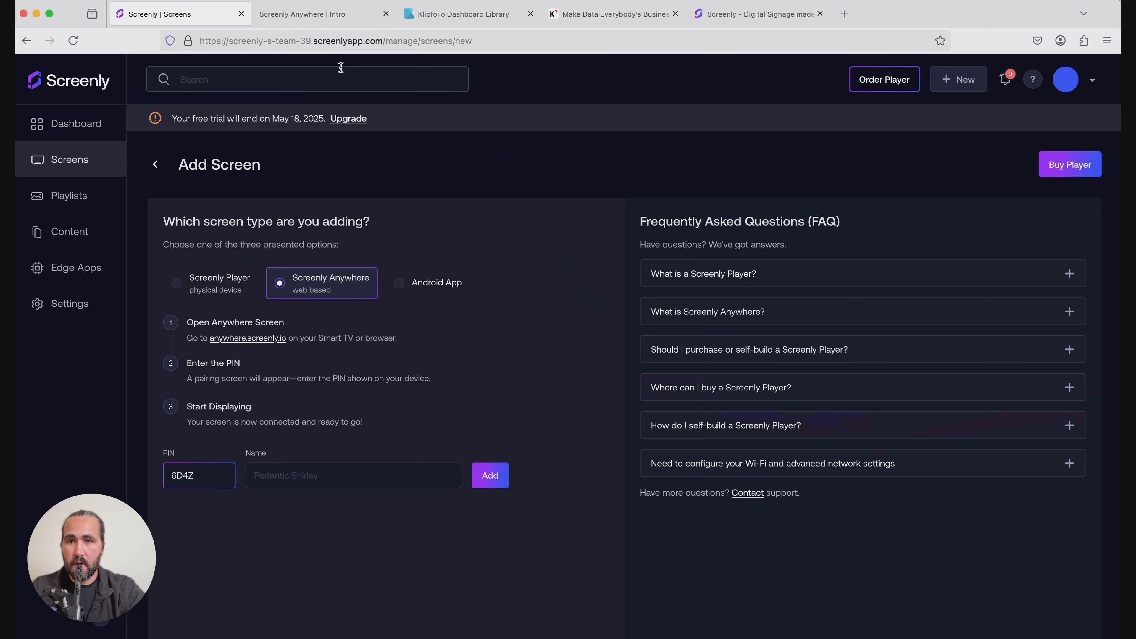
pyautogui.click(357, 14)
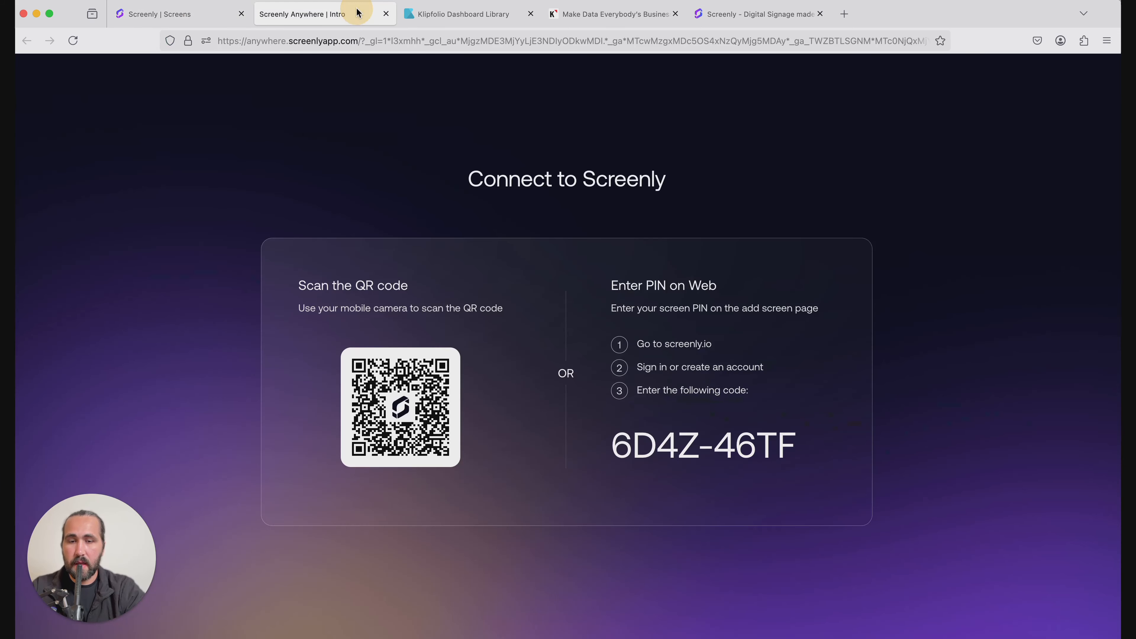
pyautogui.click(195, 20)
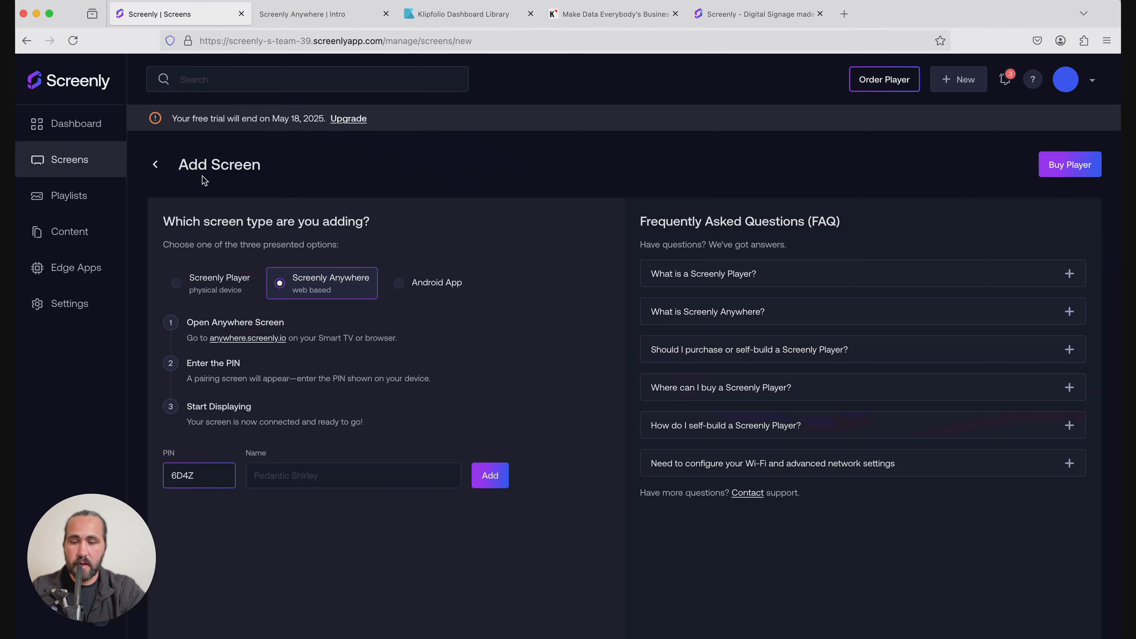
pyautogui.write('-46TF')
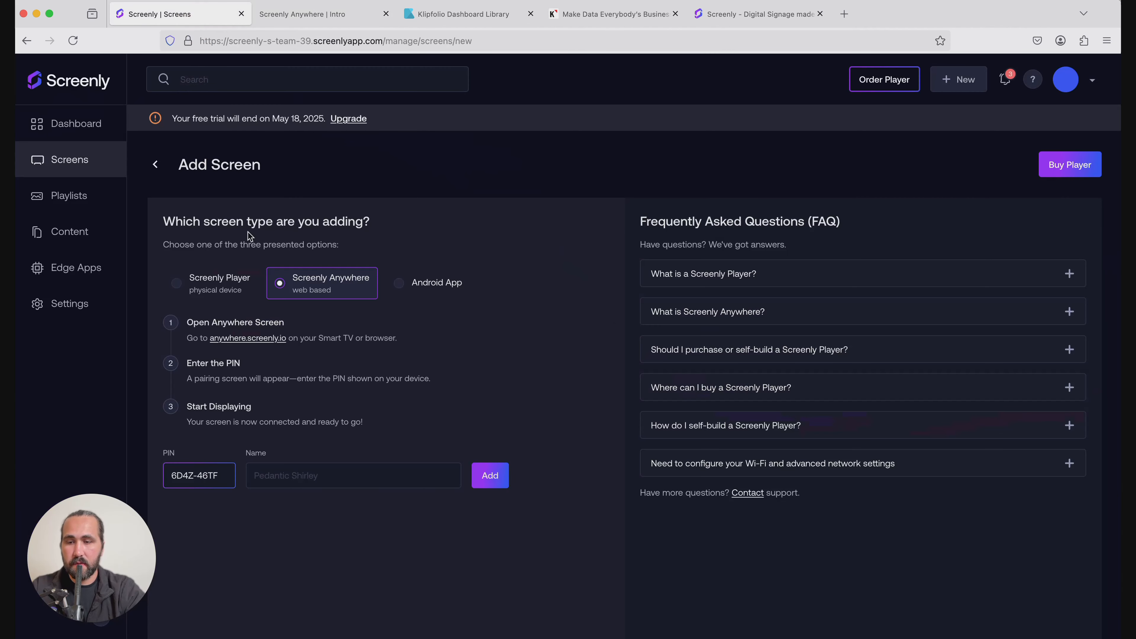
# - Name the screen "Test Screen", check its PIN against the pairing page, and add it
pyautogui.click(279, 468)
pyautogui.write('Te')
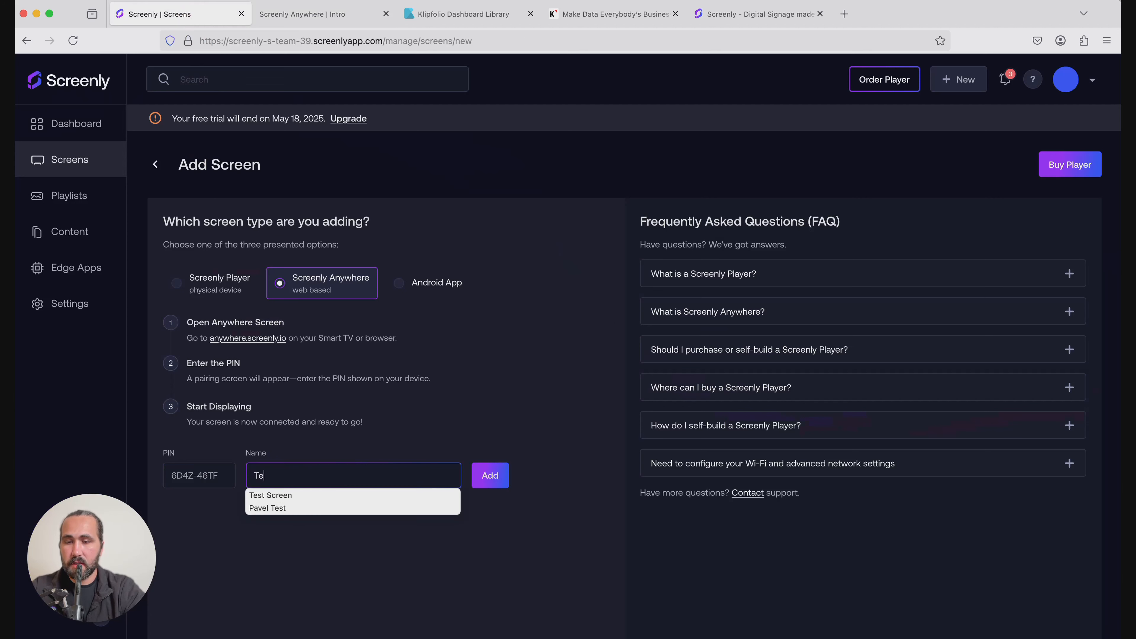
pyautogui.write('st Screen')
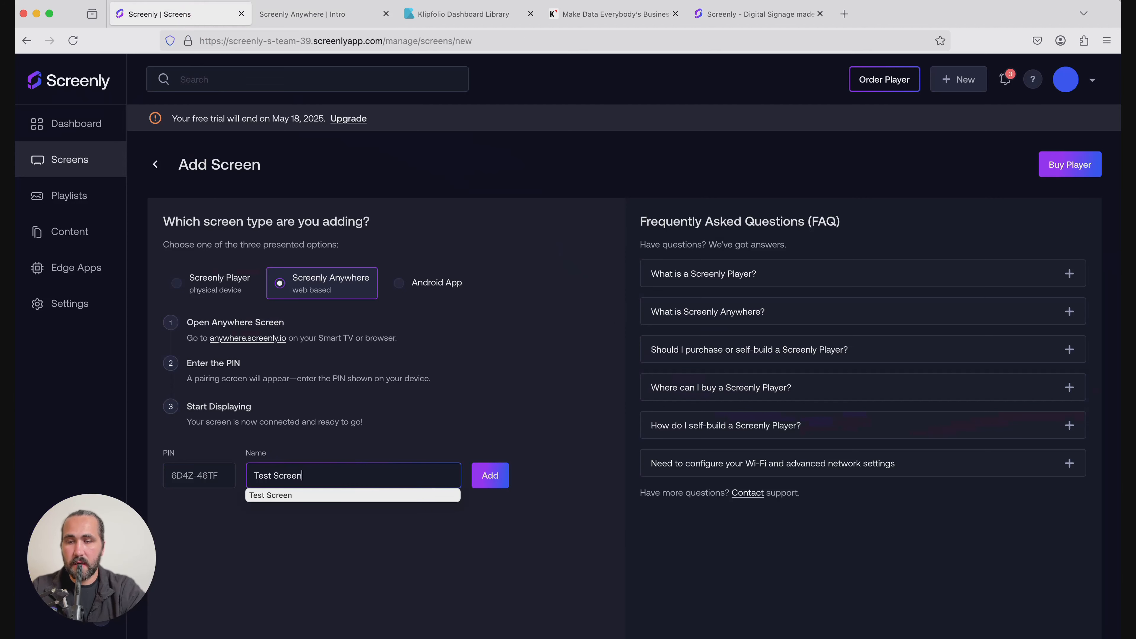
pyautogui.click(274, 543)
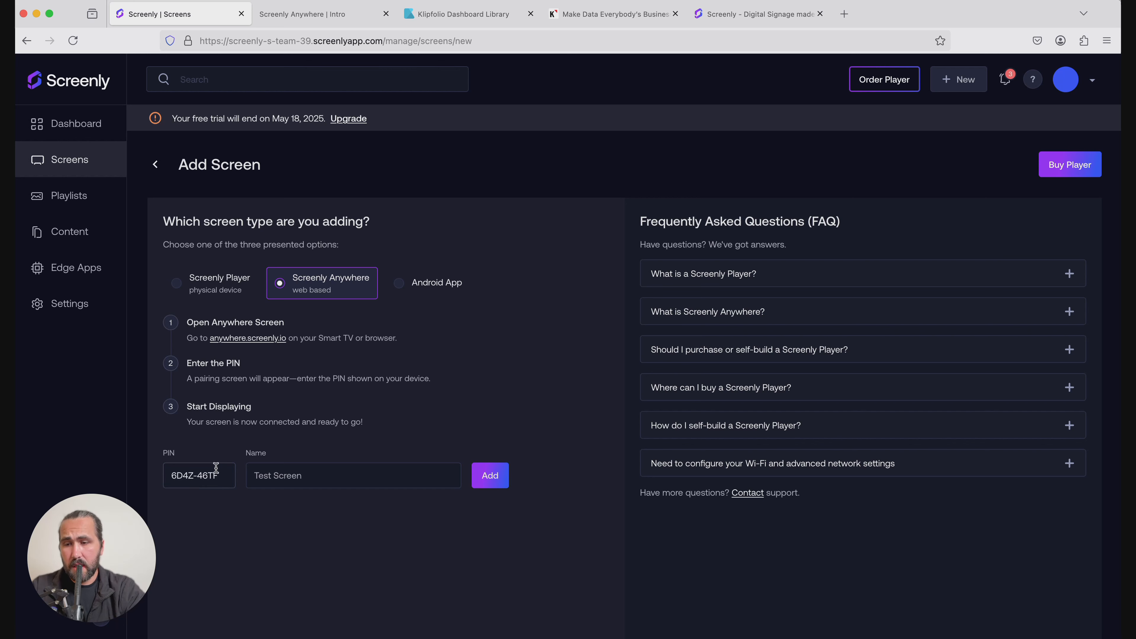
pyautogui.click(347, 13)
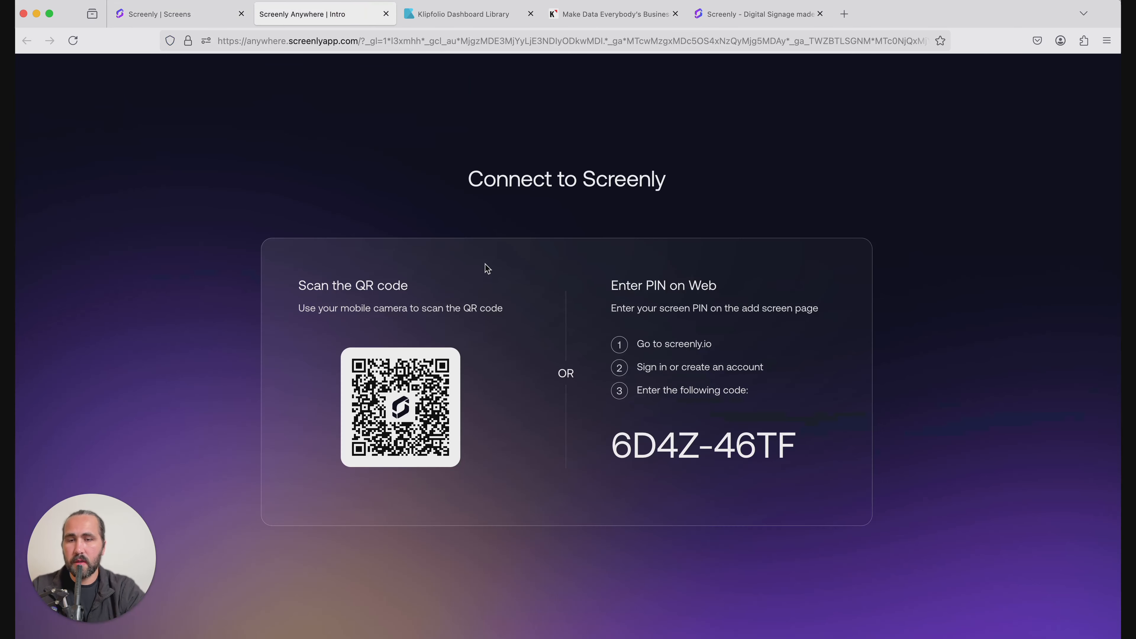
pyautogui.click(217, 19)
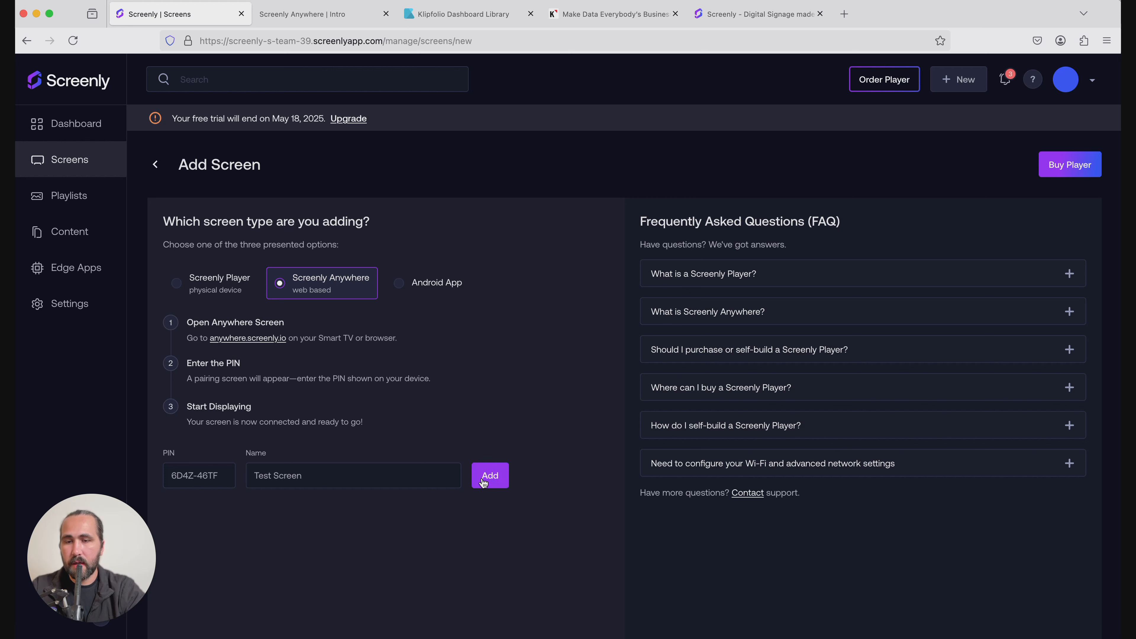
pyautogui.click(483, 479)
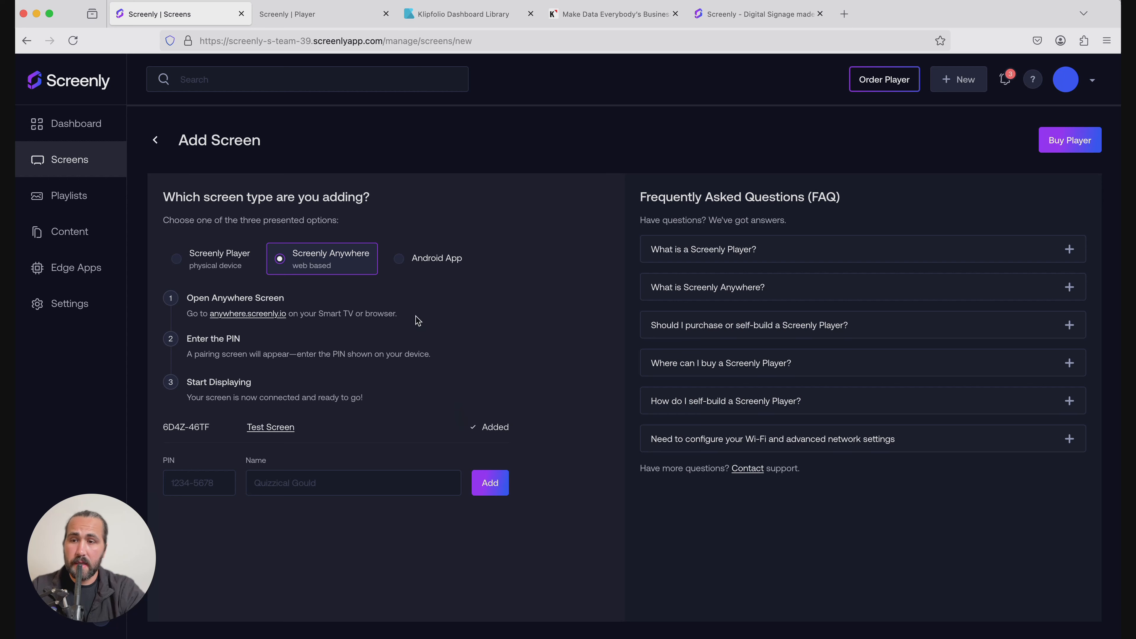
# - Start adding new content to the Screenly content library, with a URL as its source
pyautogui.click(53, 238)
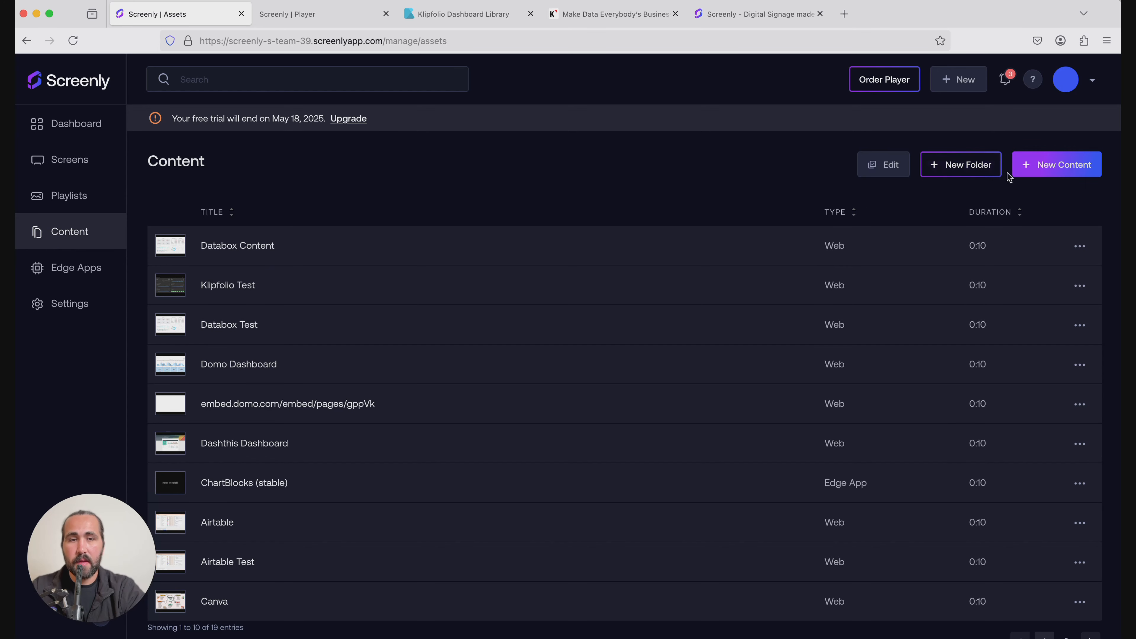
pyautogui.click(1026, 169)
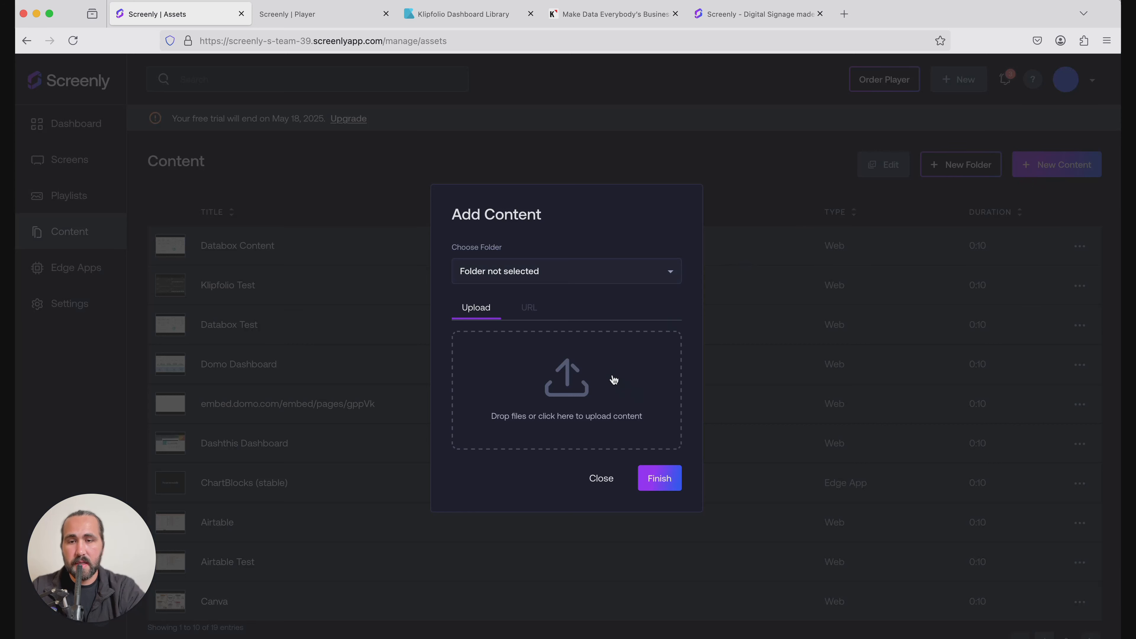
pyautogui.click(537, 318)
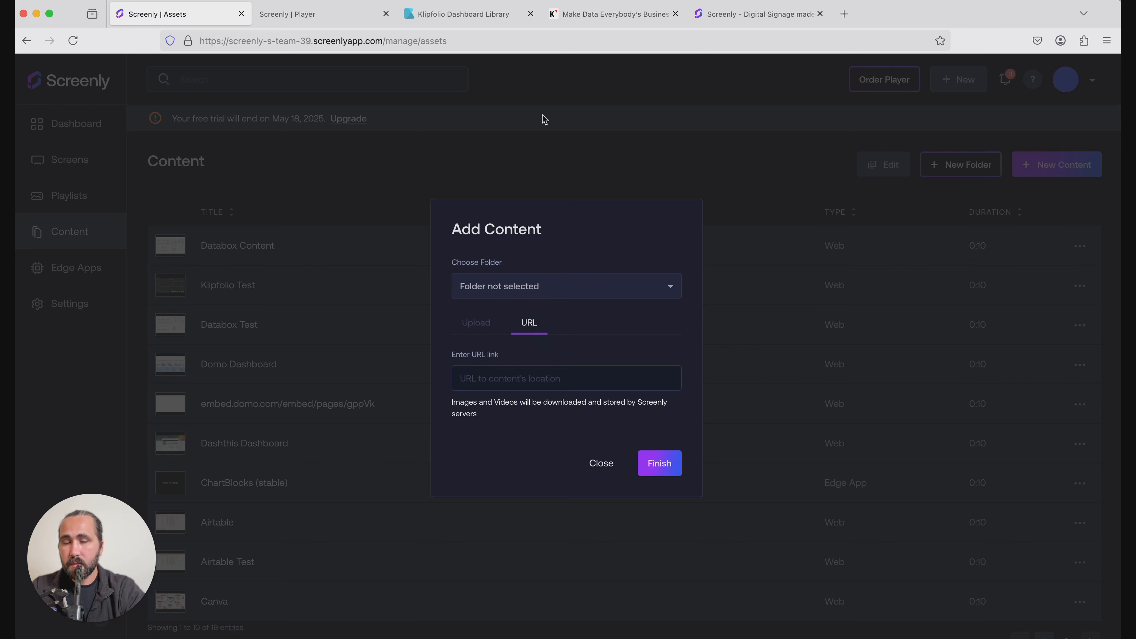
# - Switch to Klipfolio and open the Executive Dashboard from the dashboard library
pyautogui.click(476, 16)
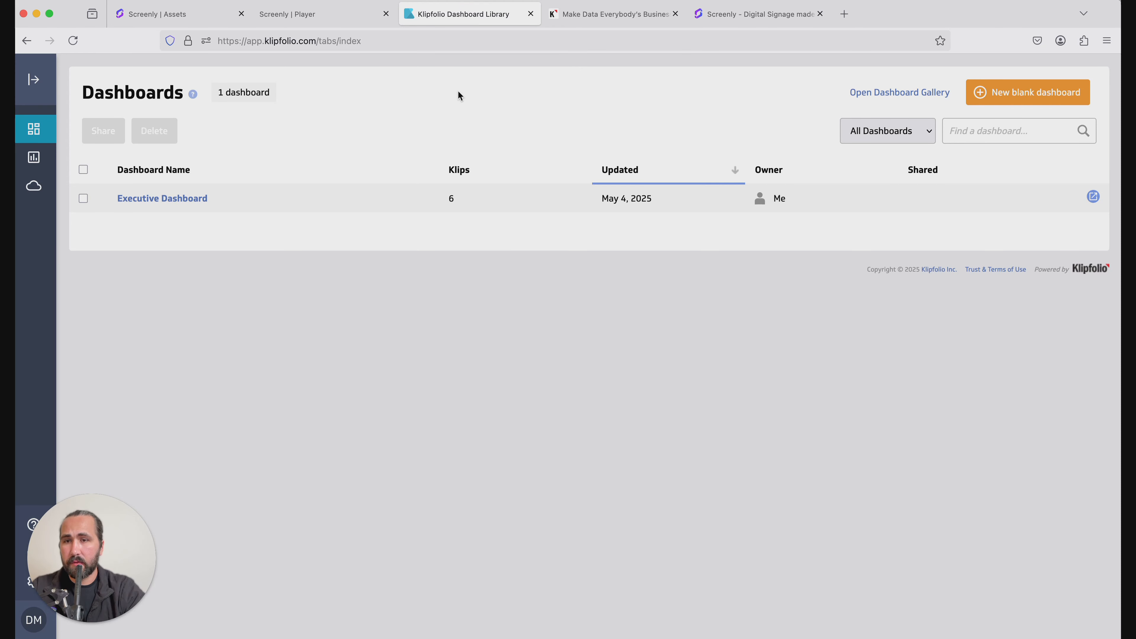
pyautogui.click(33, 129)
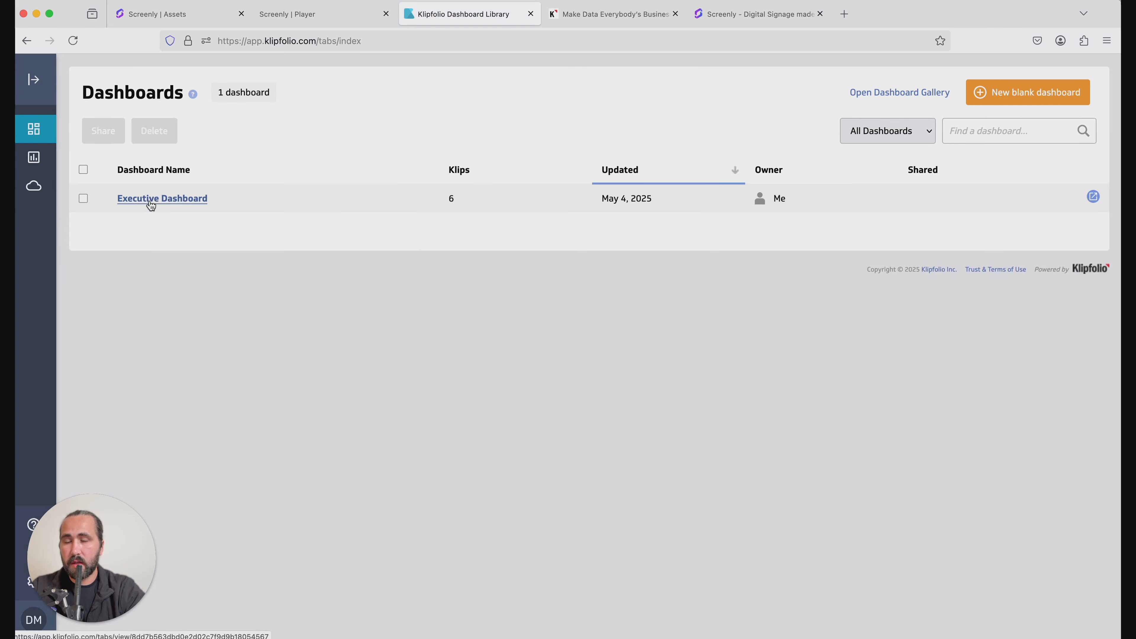
pyautogui.click(150, 204)
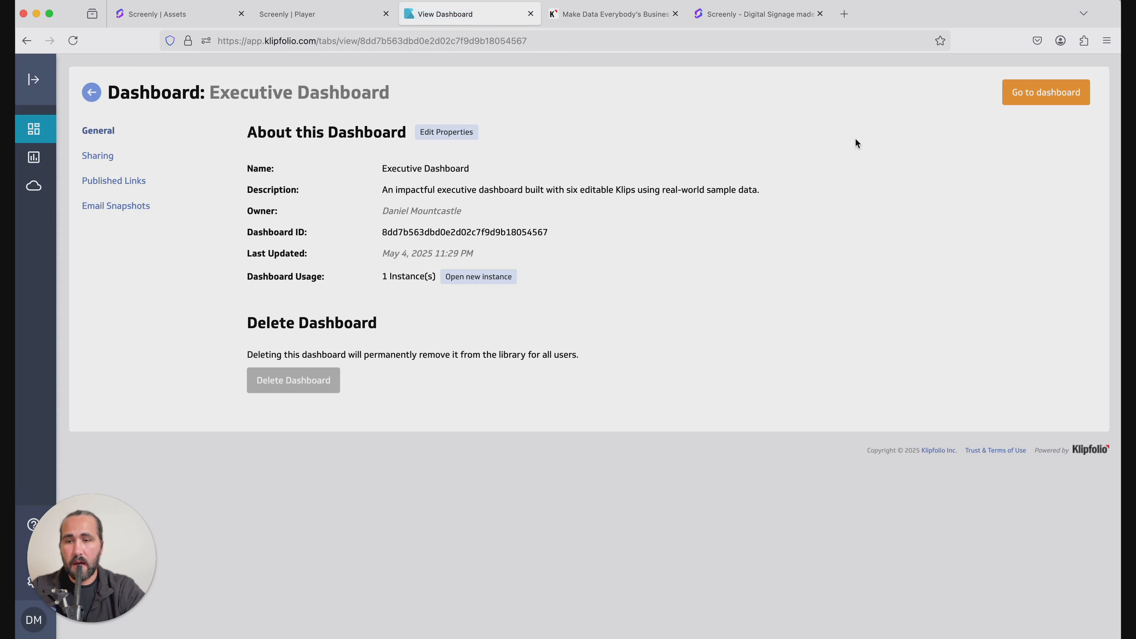
pyautogui.click(1036, 90)
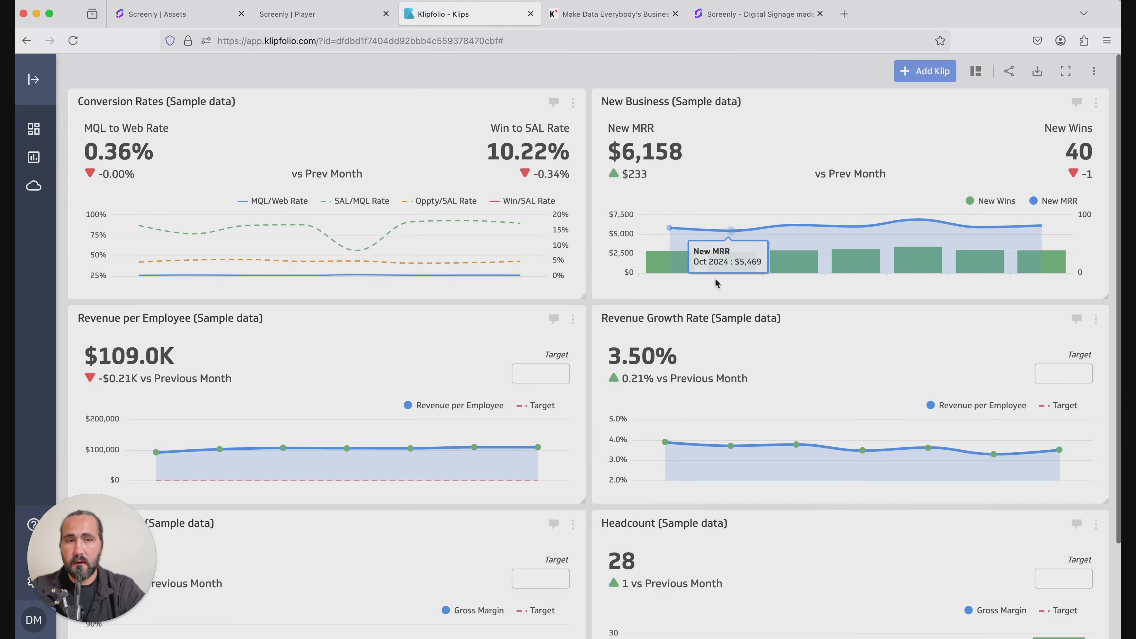
# - Publish a link to the Executive Dashboard with the Dark theme and copy the published link
pyautogui.click(1009, 71)
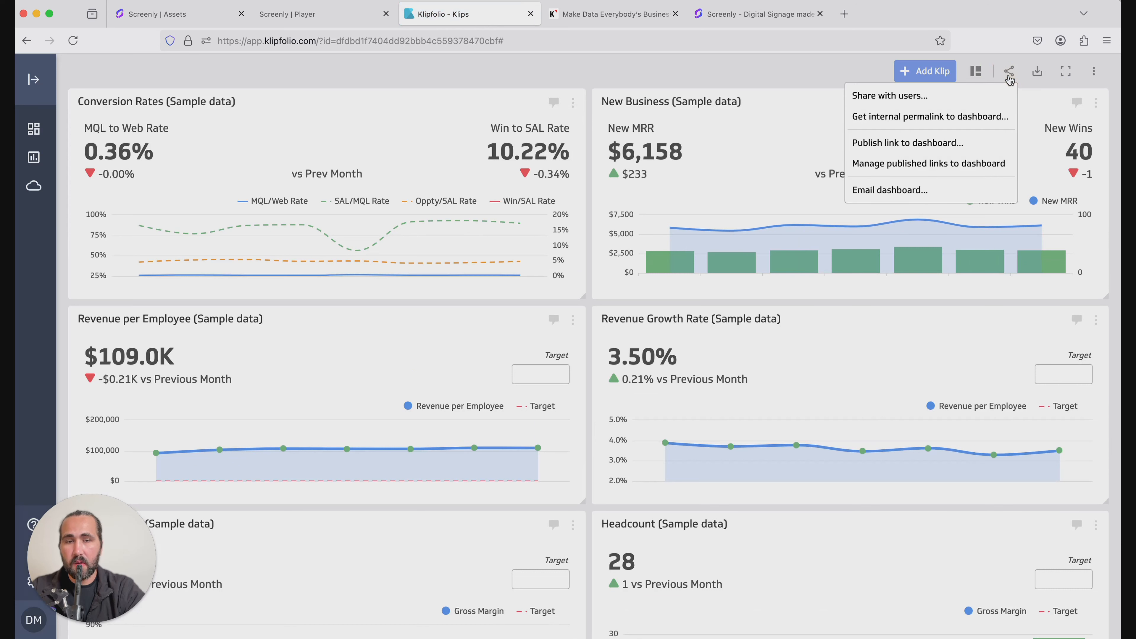
pyautogui.click(957, 148)
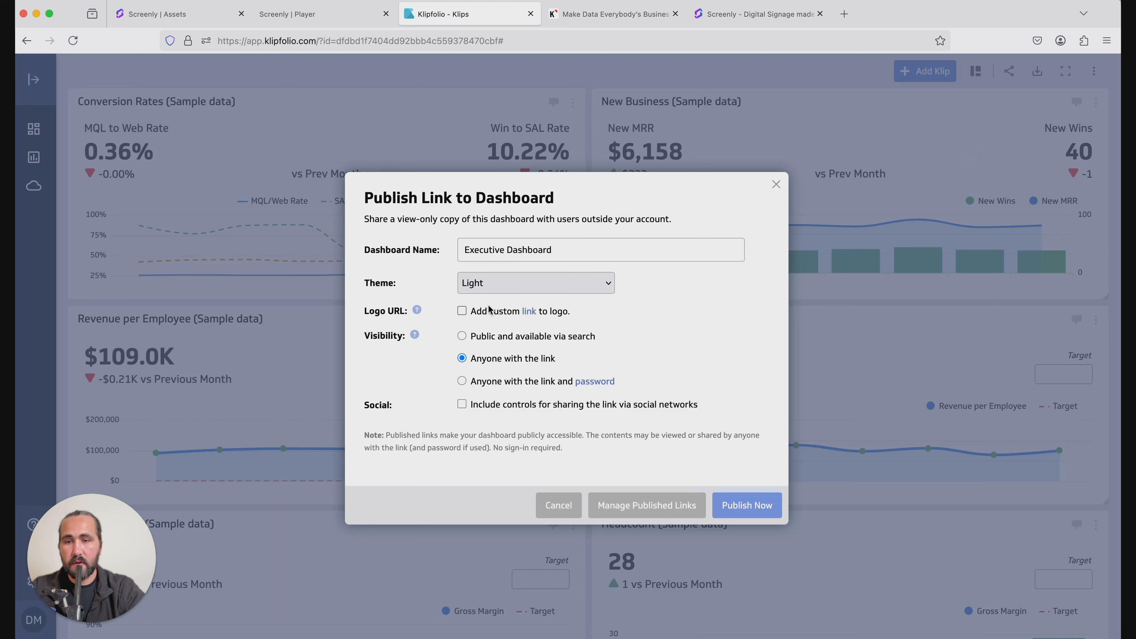
pyautogui.click(524, 283)
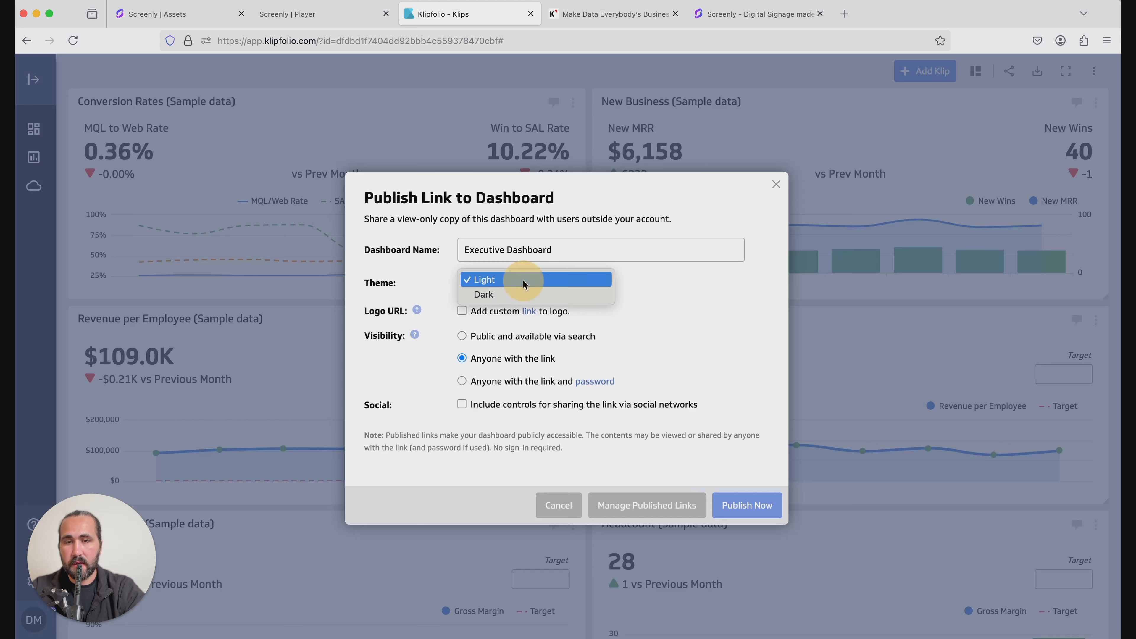
pyautogui.click(521, 294)
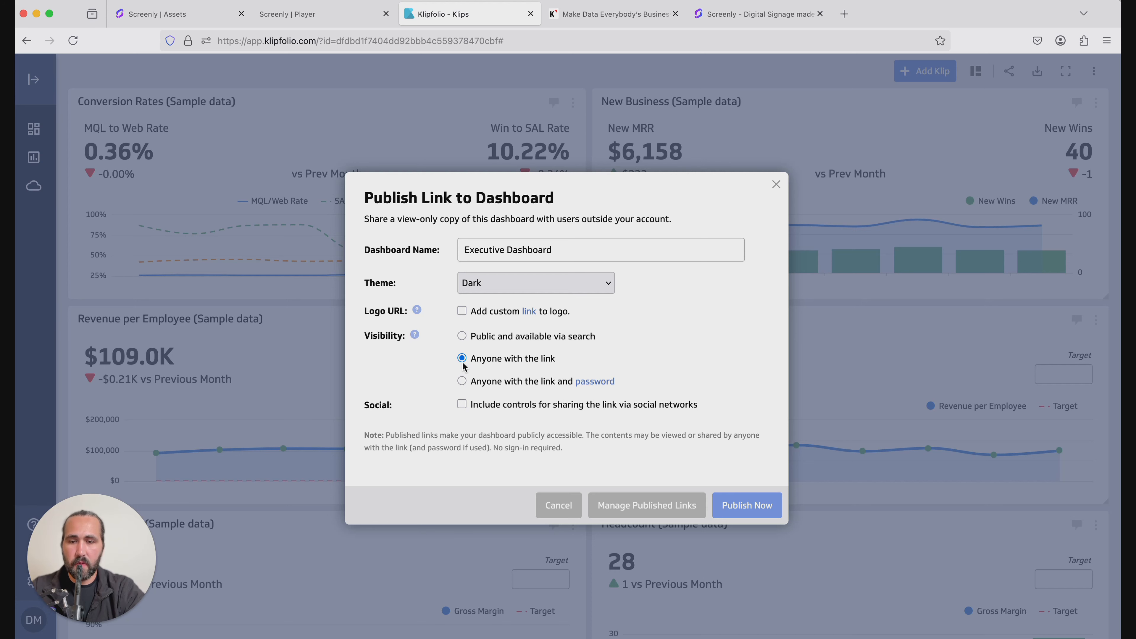
pyautogui.click(735, 507)
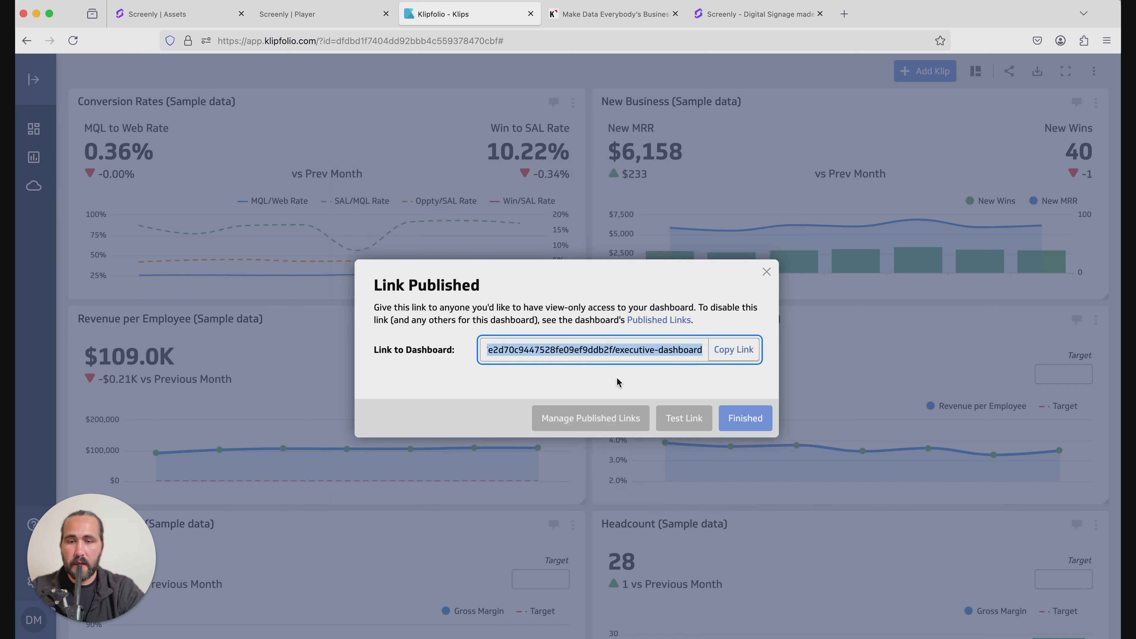
pyautogui.click(726, 357)
# - Switch to Screenly and add the copied Klipfolio dashboard link as the URL of the new content
pyautogui.click(160, 13)
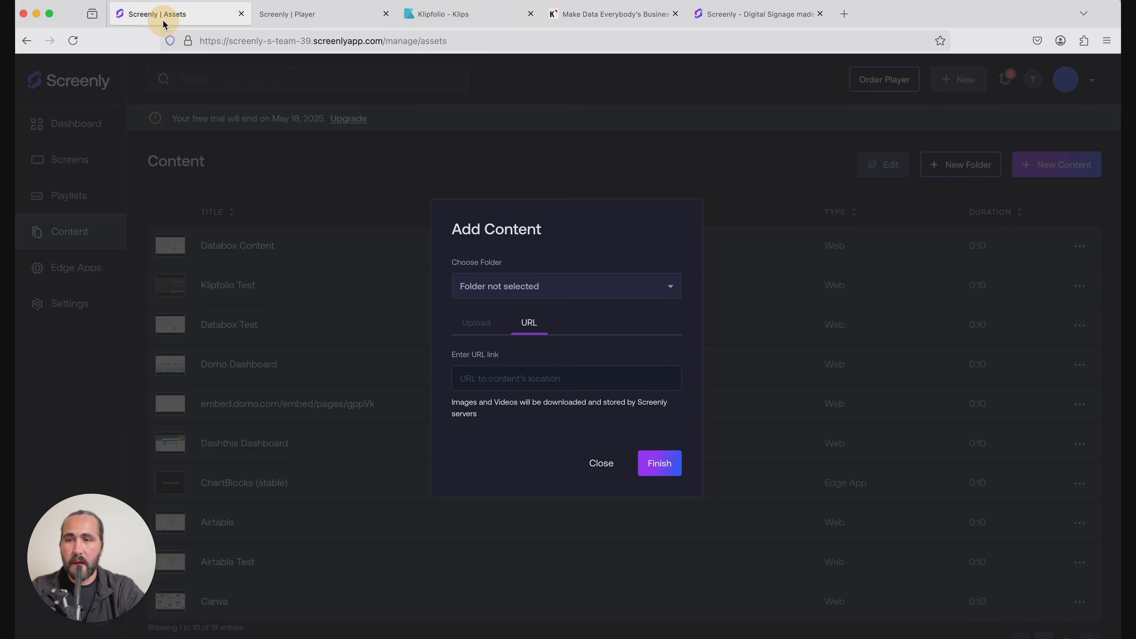
pyautogui.click(472, 370)
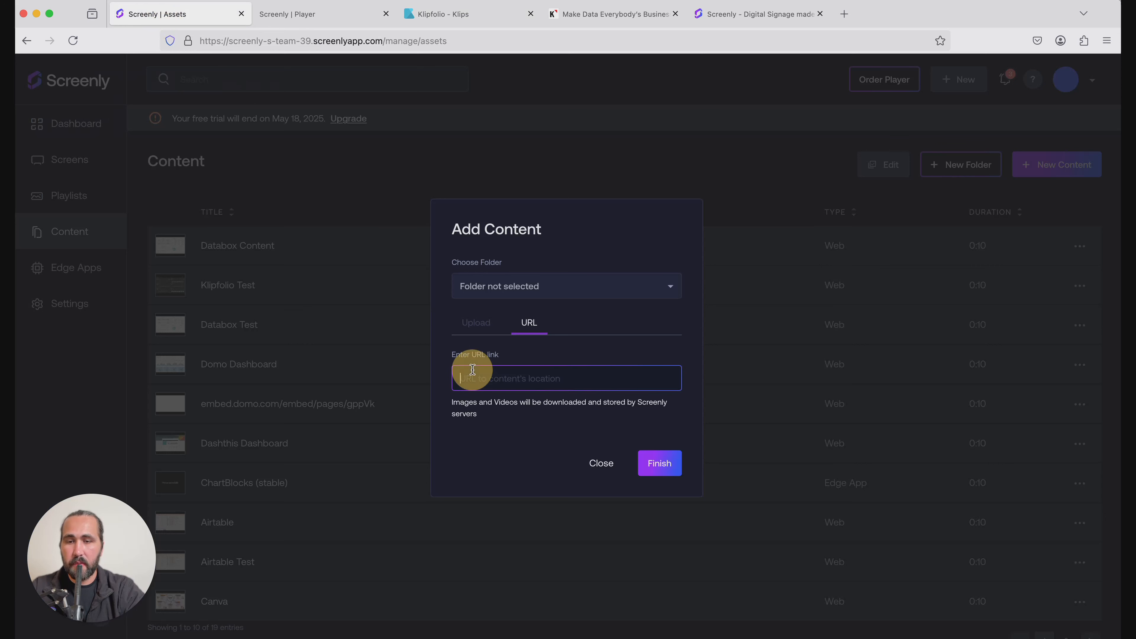
pyautogui.press('super+v')
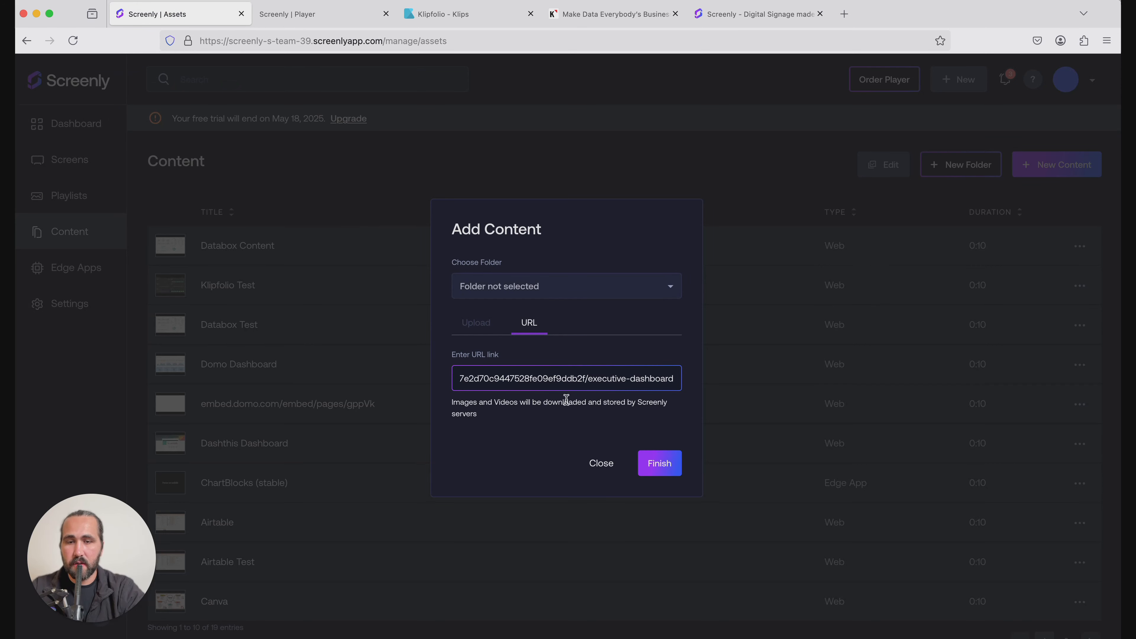
pyautogui.click(654, 470)
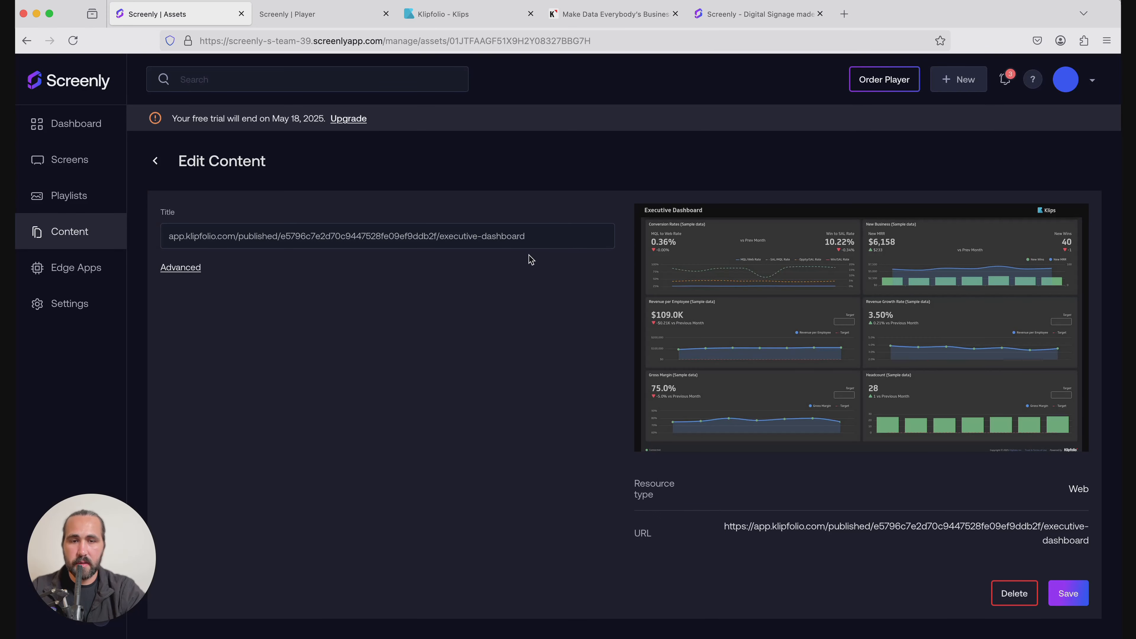
# - Retitle the new web content "Klipfolio Content" and save it
pyautogui.moveTo(543, 241); pyautogui.dragTo(255, 177)
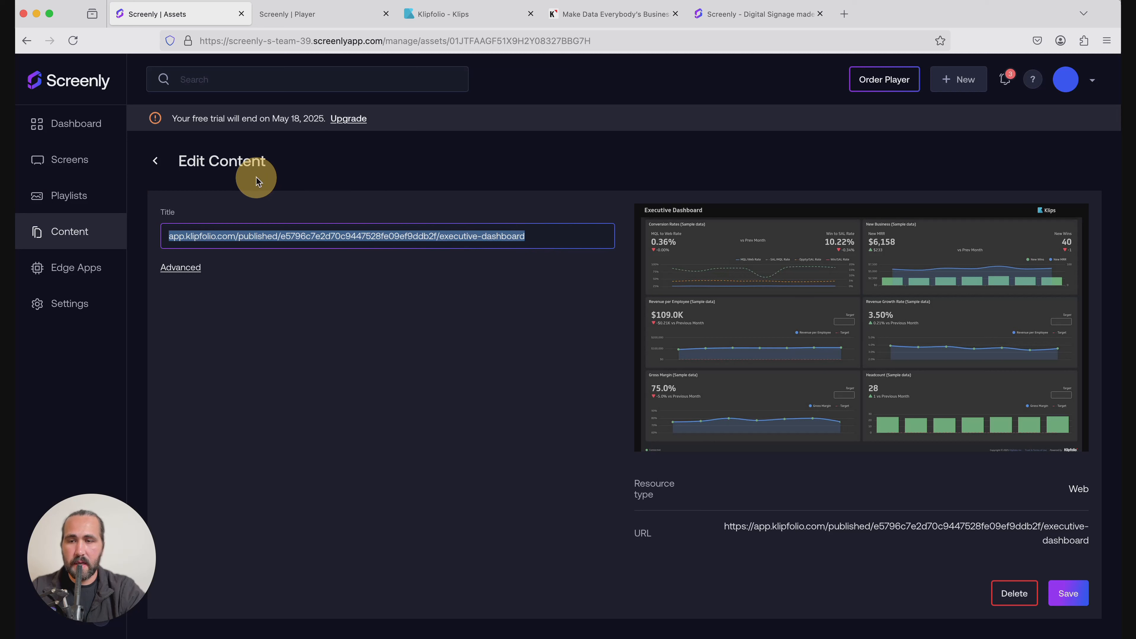
pyautogui.write('Kli')
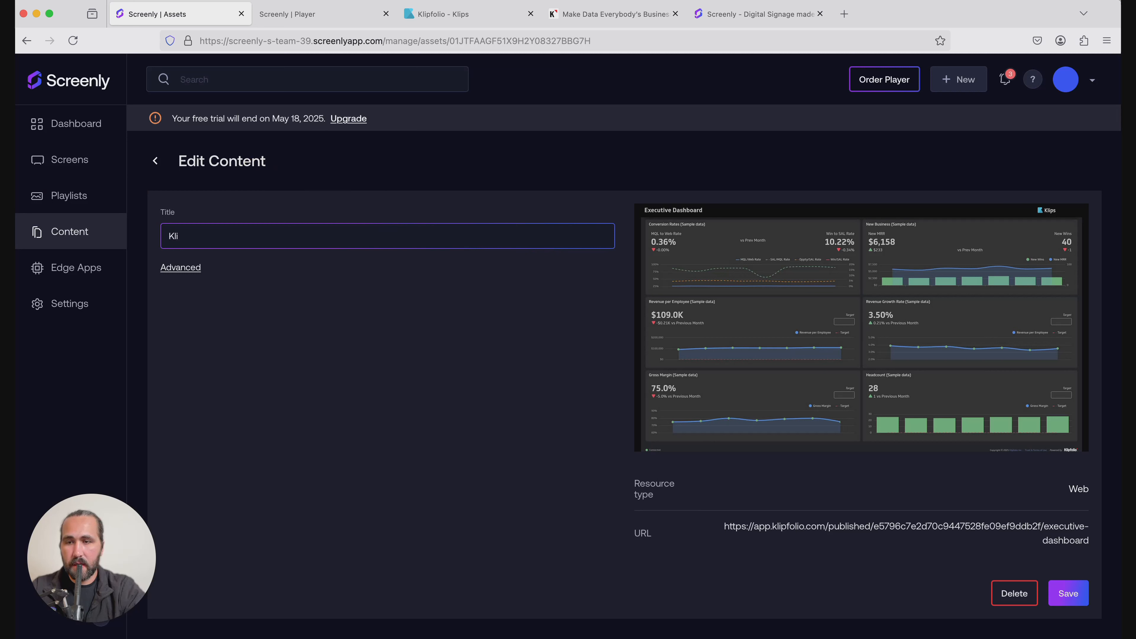
pyautogui.write('pfolio')
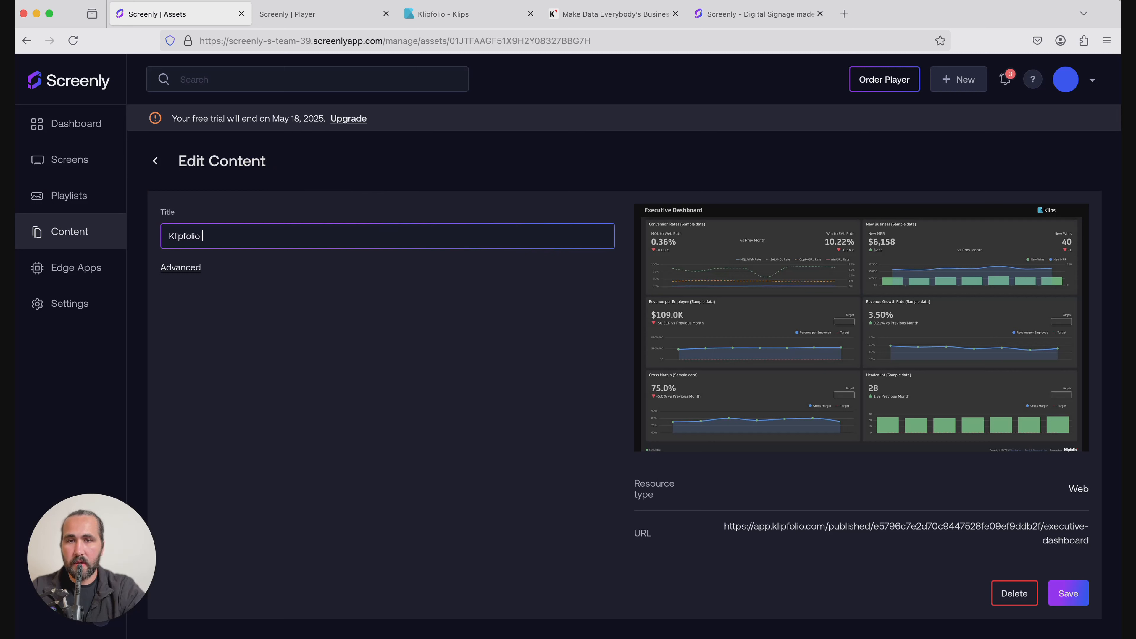
pyautogui.write(' Cone')
pyautogui.write('tent')
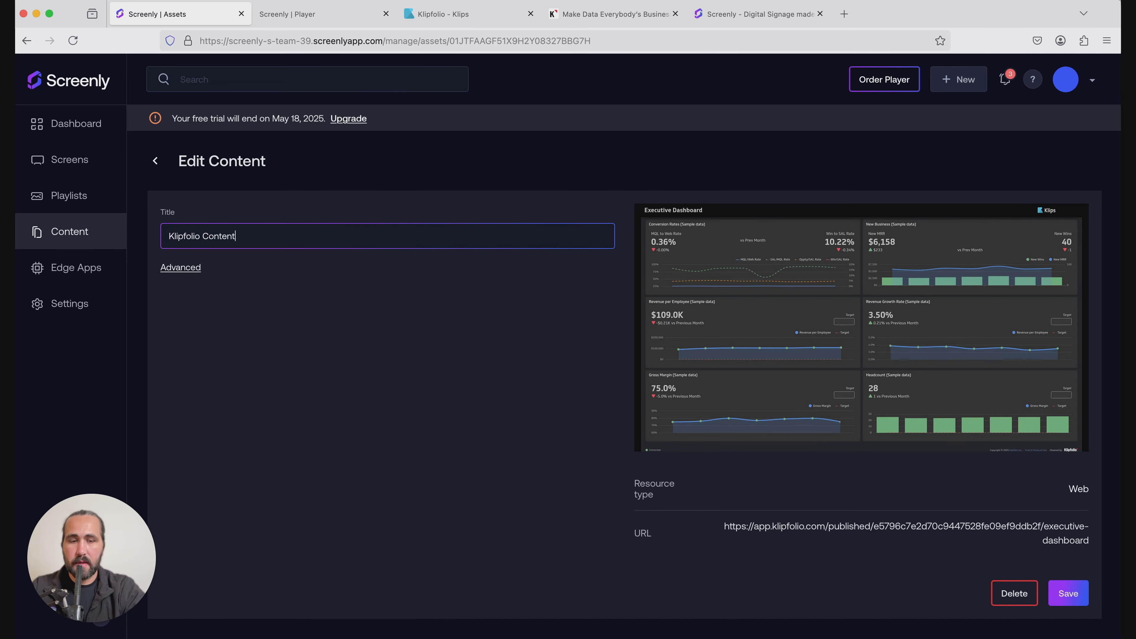
pyautogui.click(1059, 593)
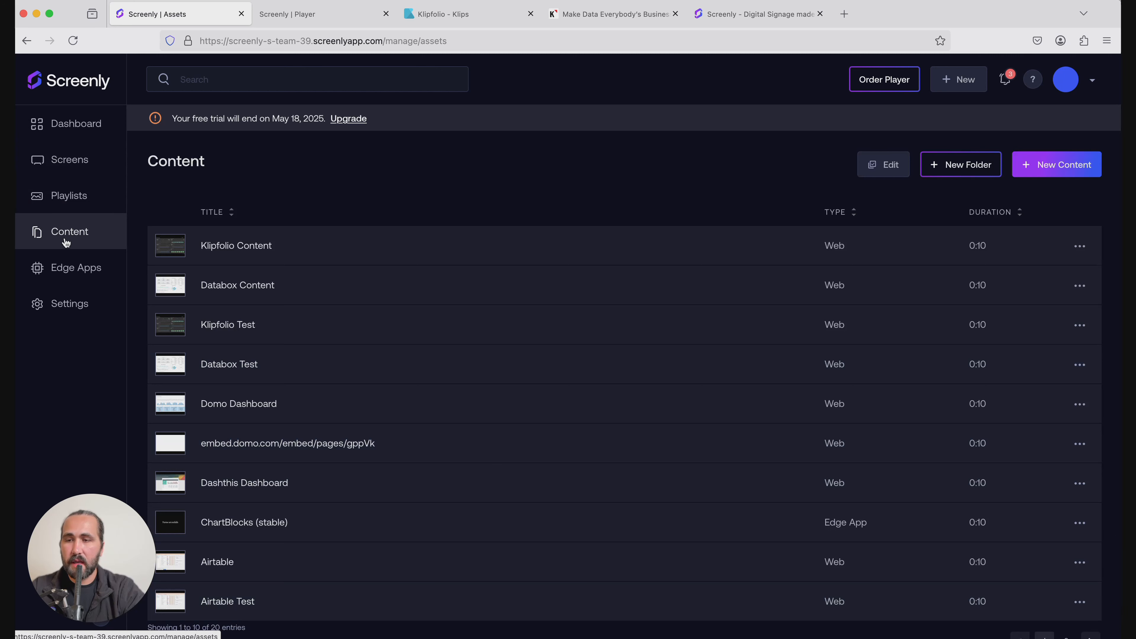
# - Start a new playlist and name it "Klipfolio Playlist"
pyautogui.click(73, 202)
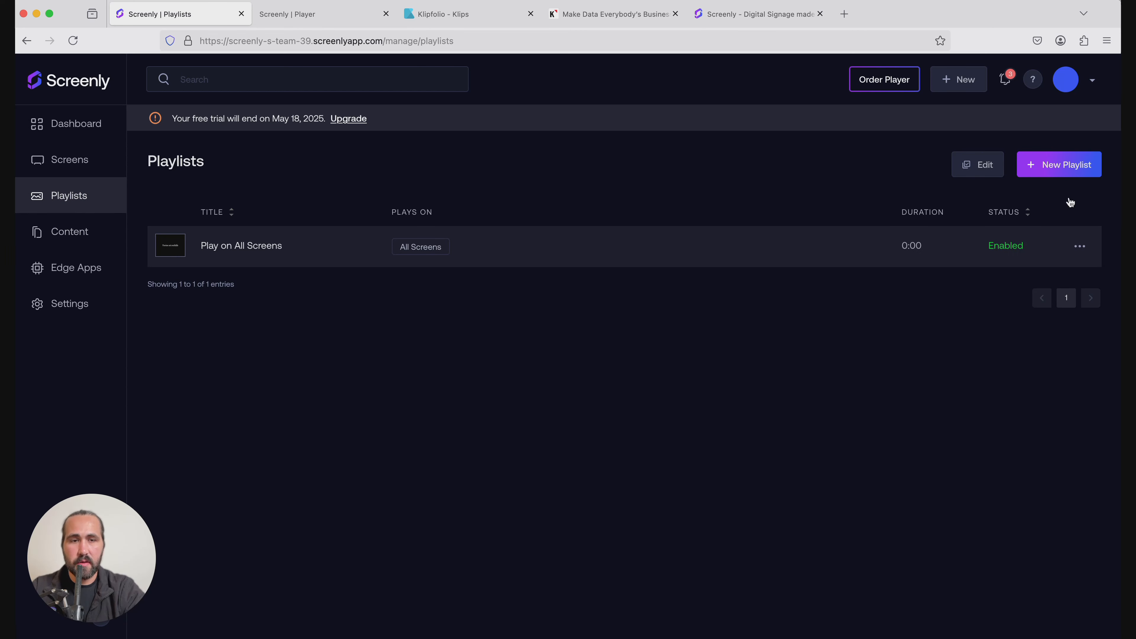
pyautogui.click(1057, 176)
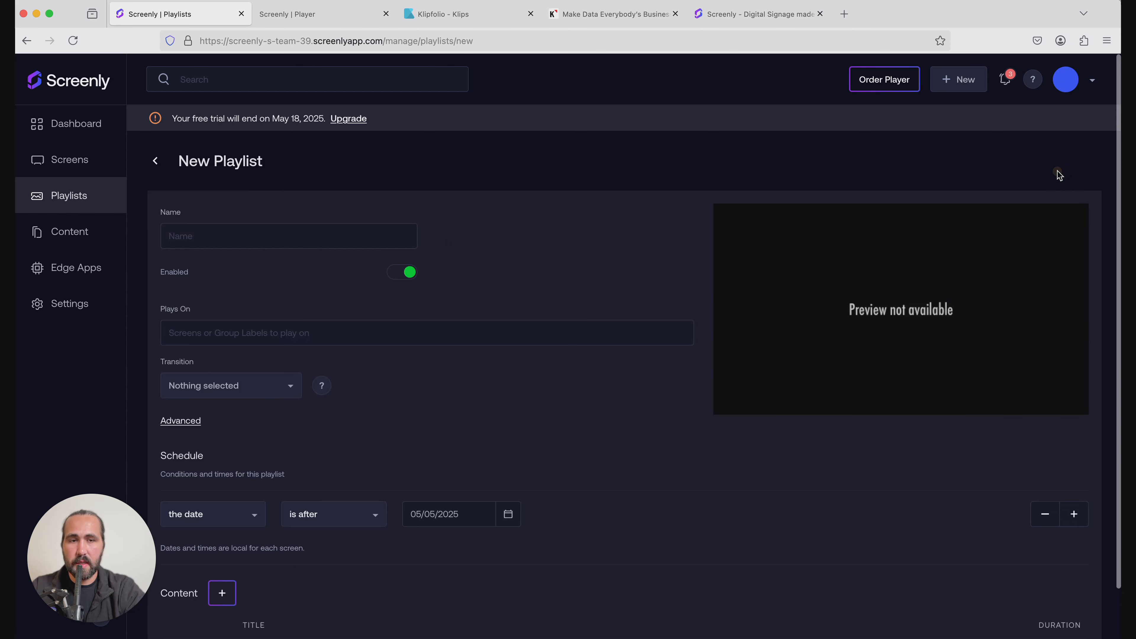
pyautogui.click(185, 232)
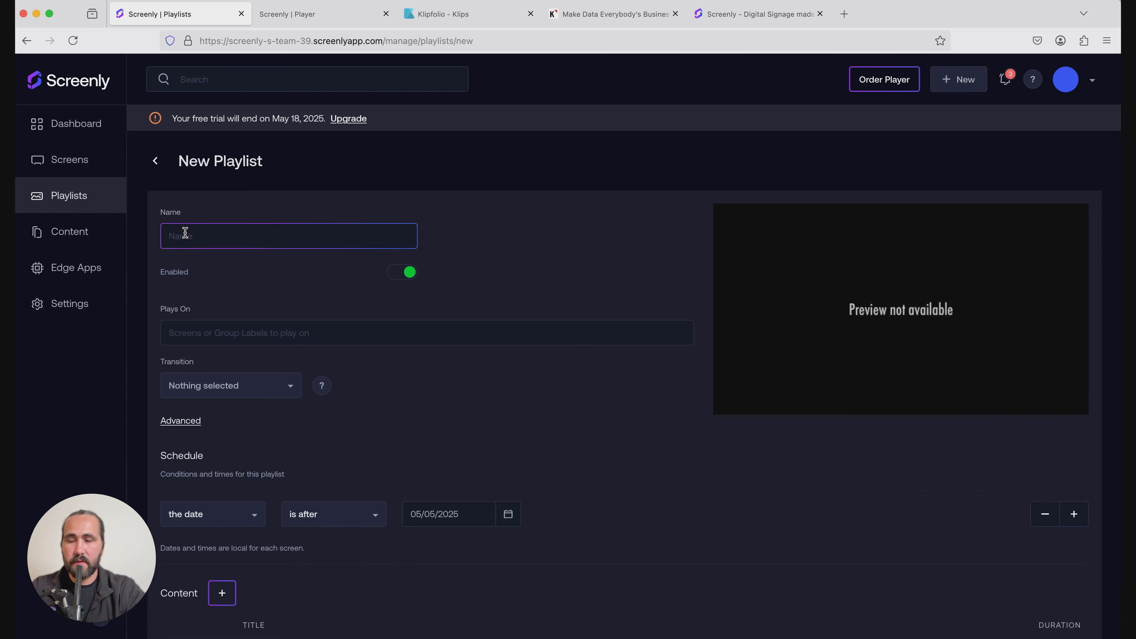
pyautogui.write('Klipf')
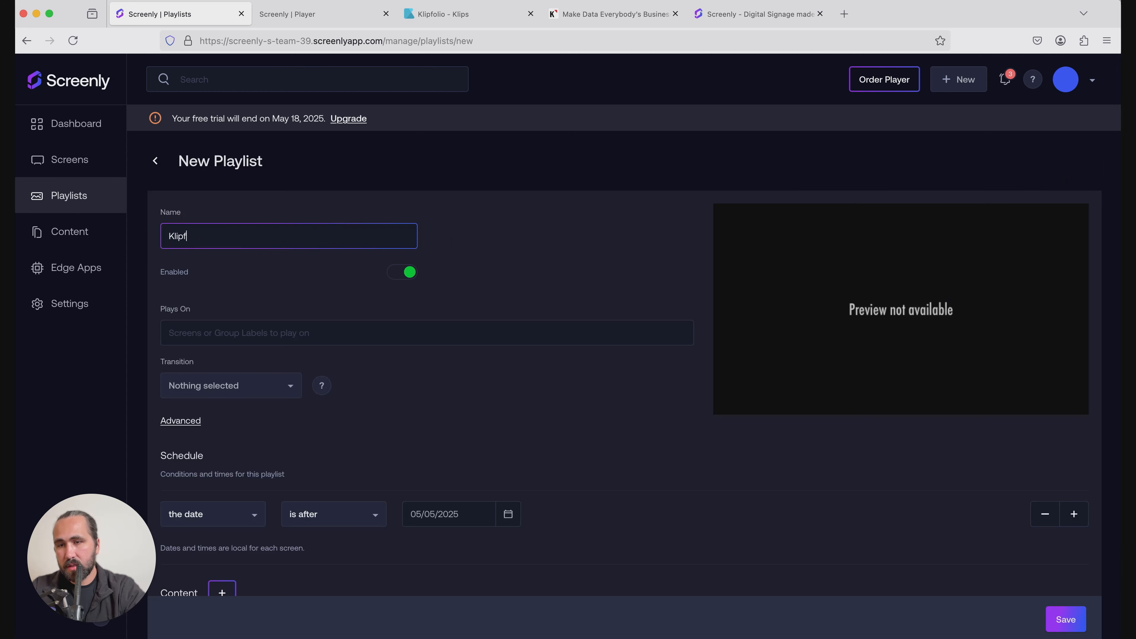
pyautogui.write('olio Playlist')
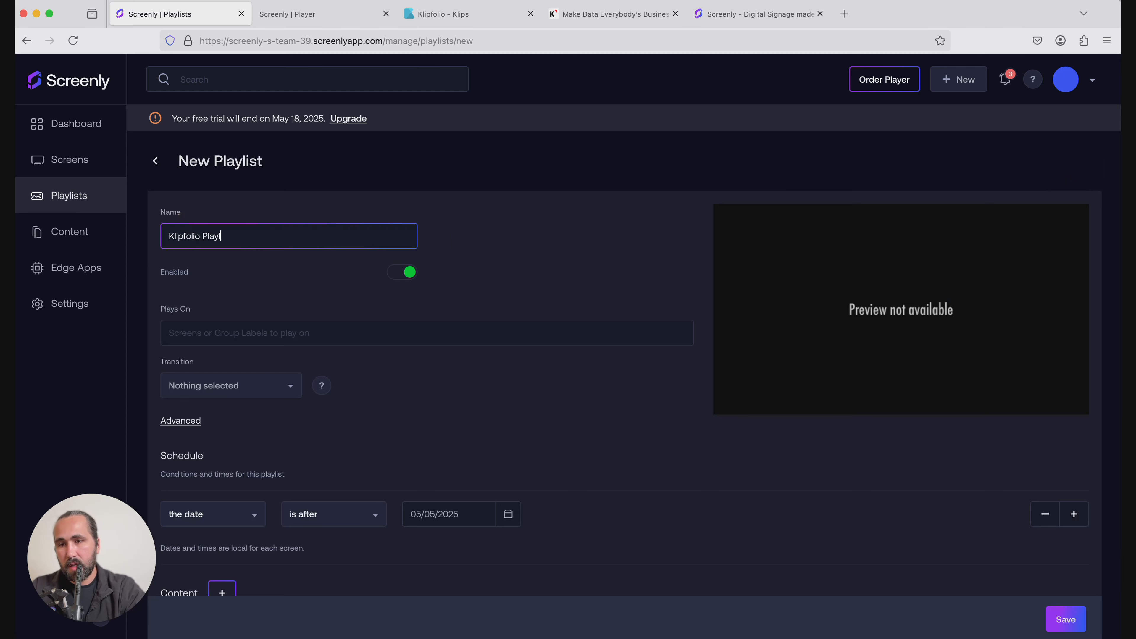
# - Assign the playlist to play on Test Screen
pyautogui.click(190, 309)
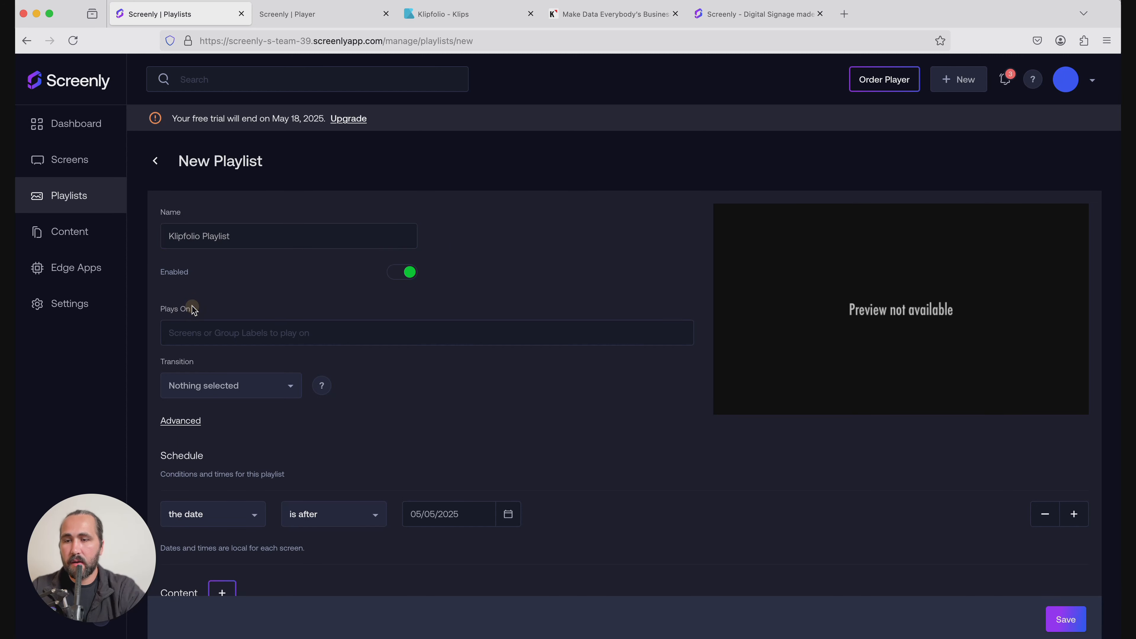
pyautogui.click(188, 333)
pyautogui.write('tes')
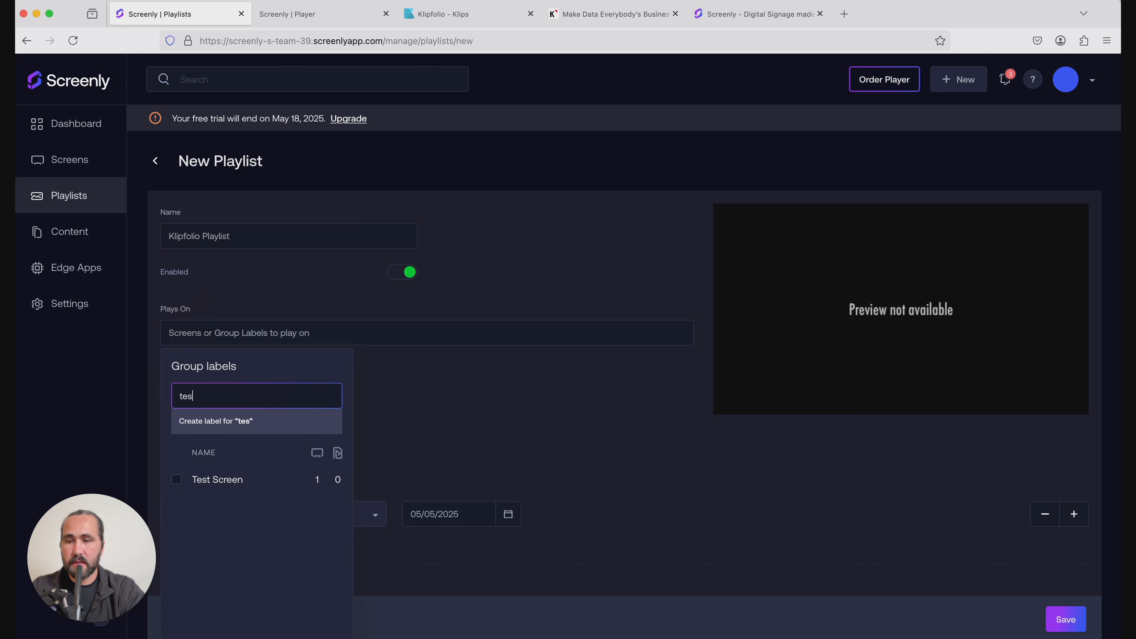
pyautogui.click(176, 480)
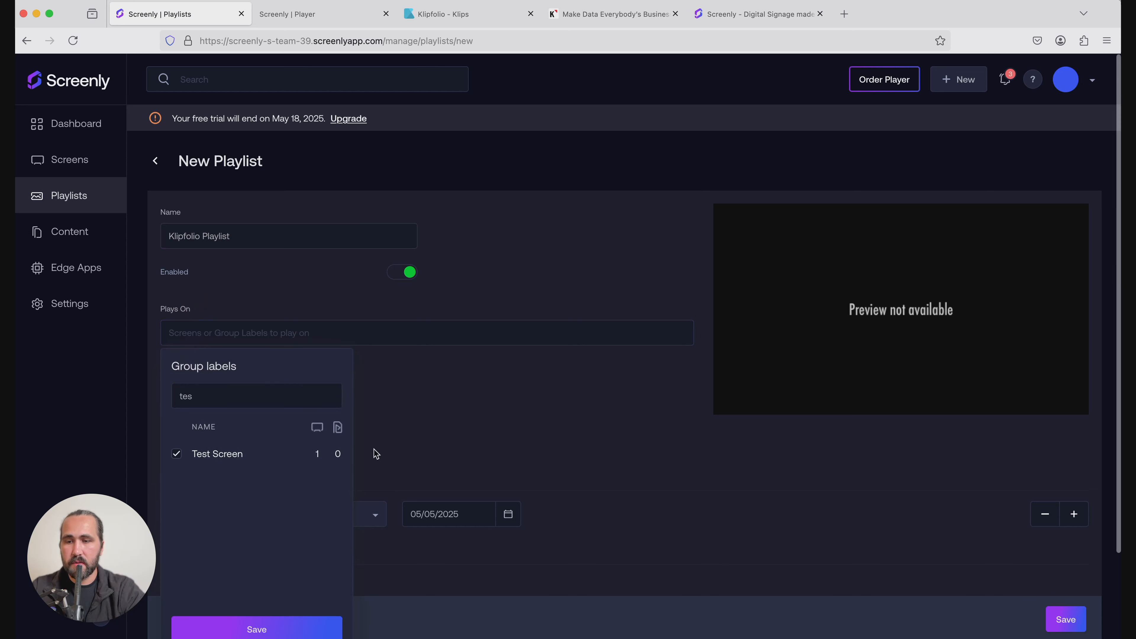
pyautogui.click(285, 626)
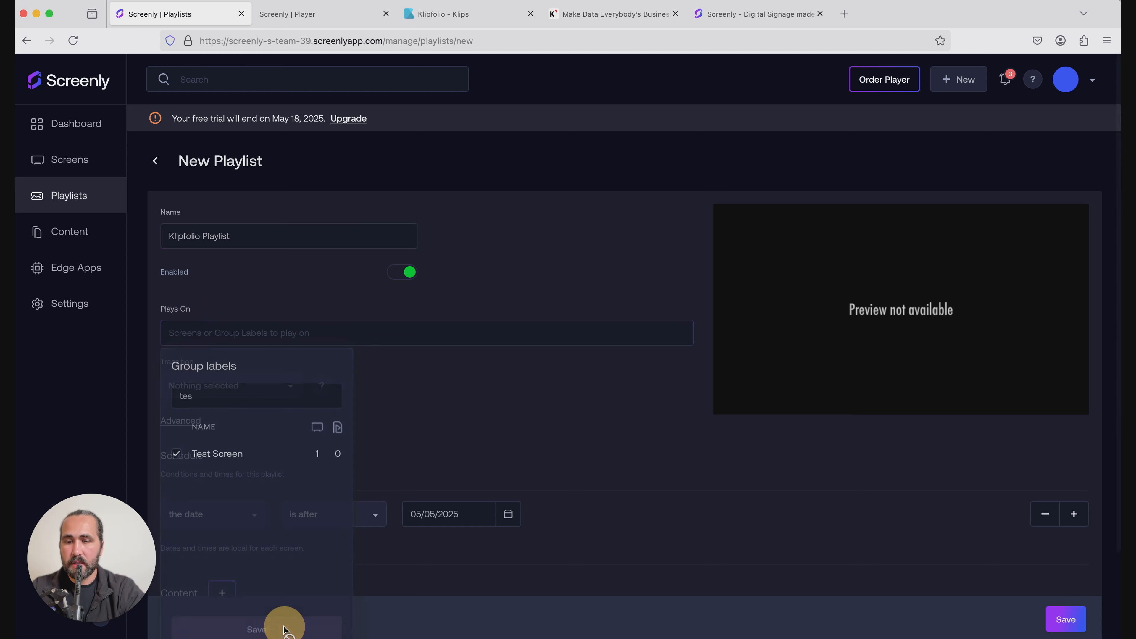
# - Set the playlist's schedule condition to dates after 05/03/2025
pyautogui.scroll(-2, 393, 468)
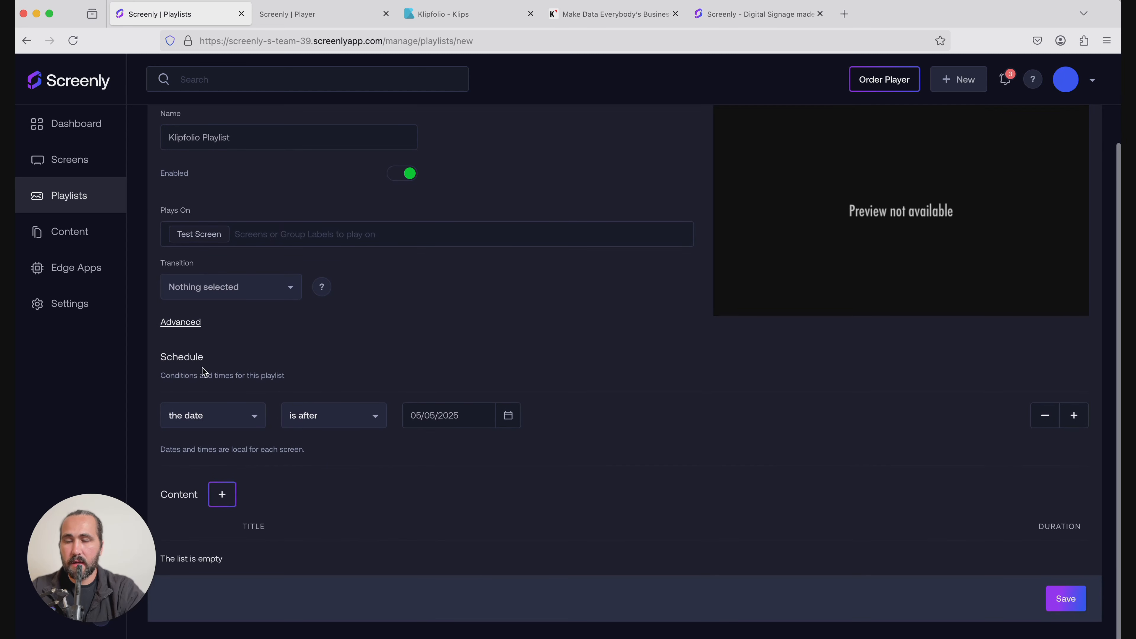
pyautogui.click(508, 418)
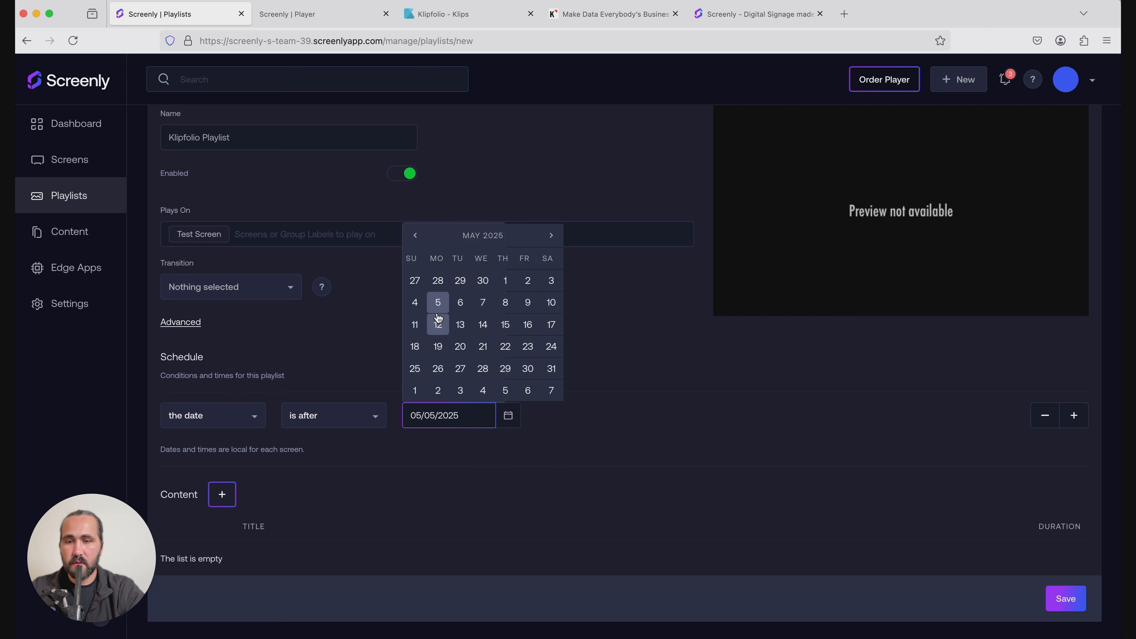
pyautogui.click(548, 281)
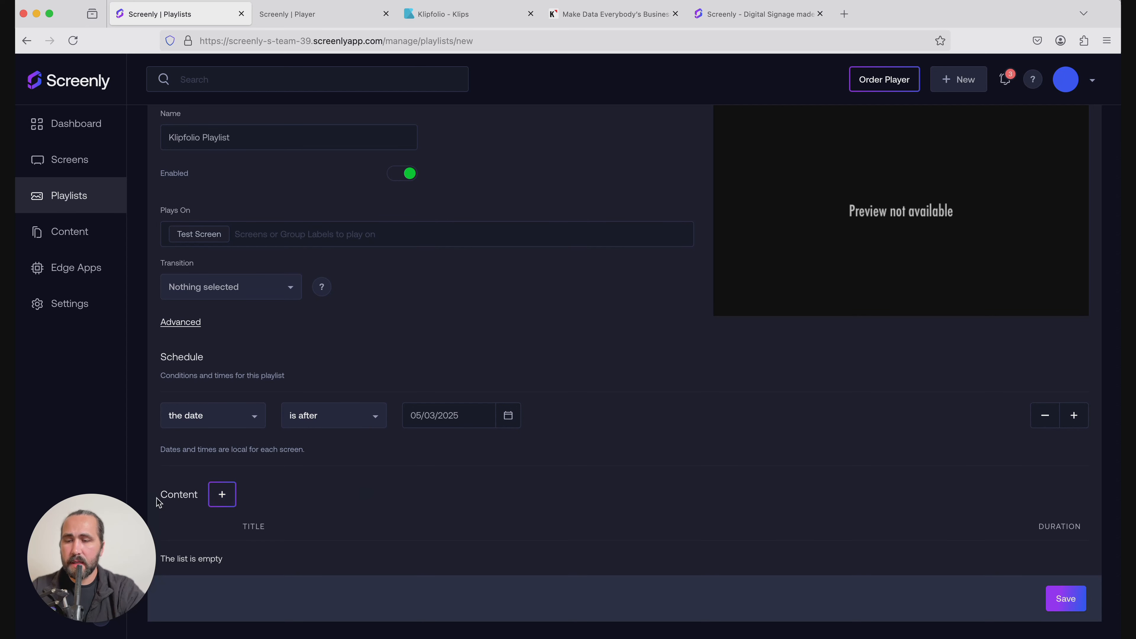
# - Find Klipfolio Content by searching for "kli" and add it to the playlist
pyautogui.click(223, 494)
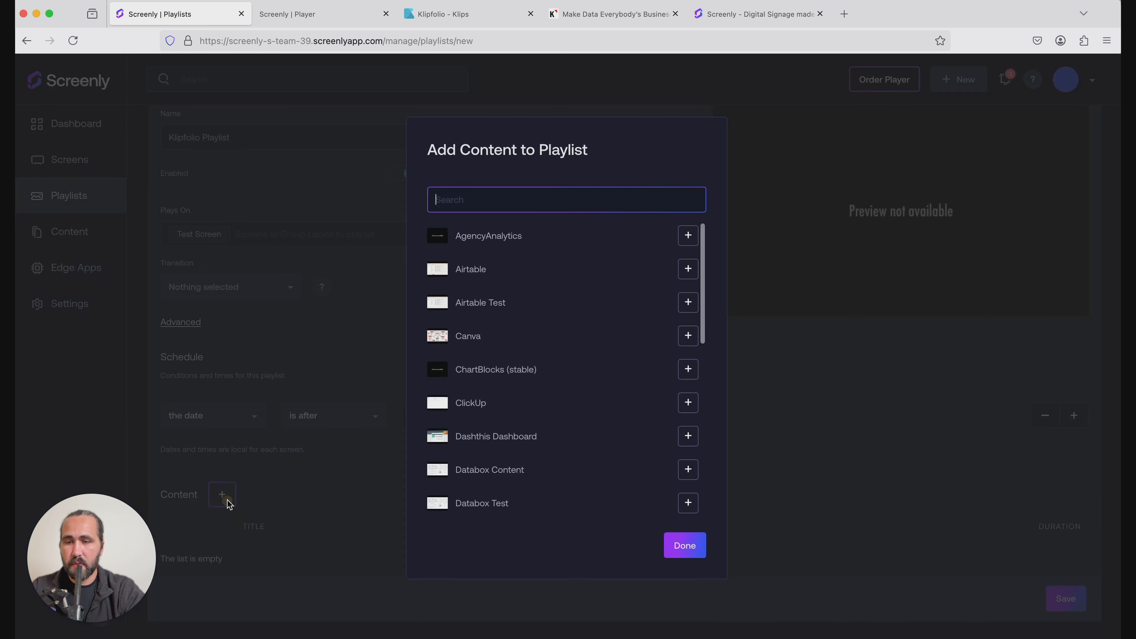
pyautogui.write('kl')
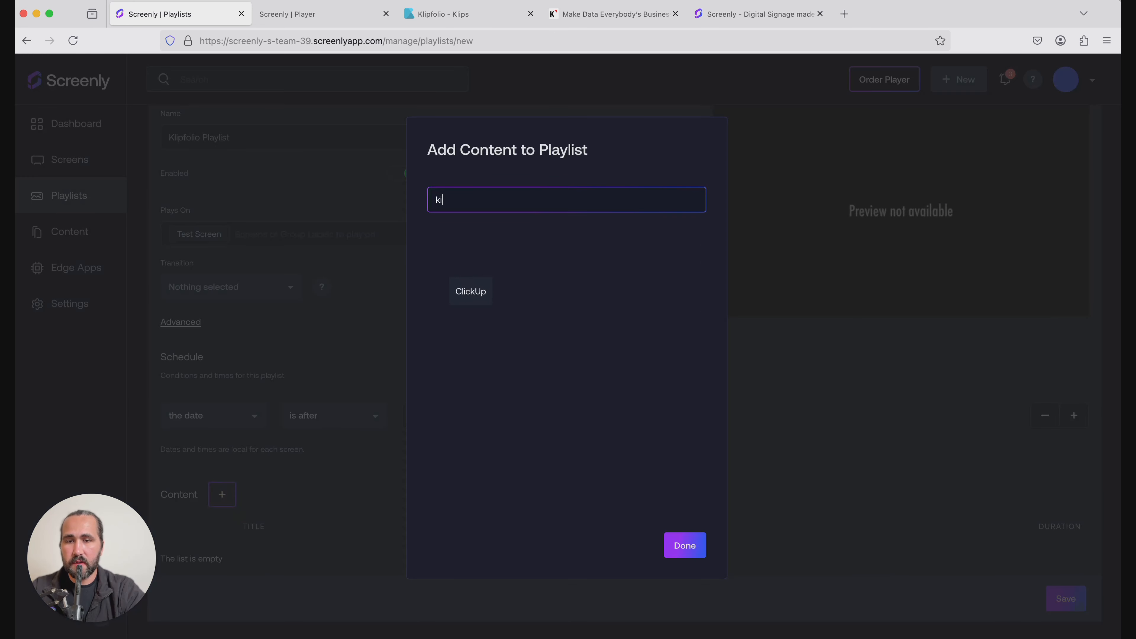
pyautogui.write('i')
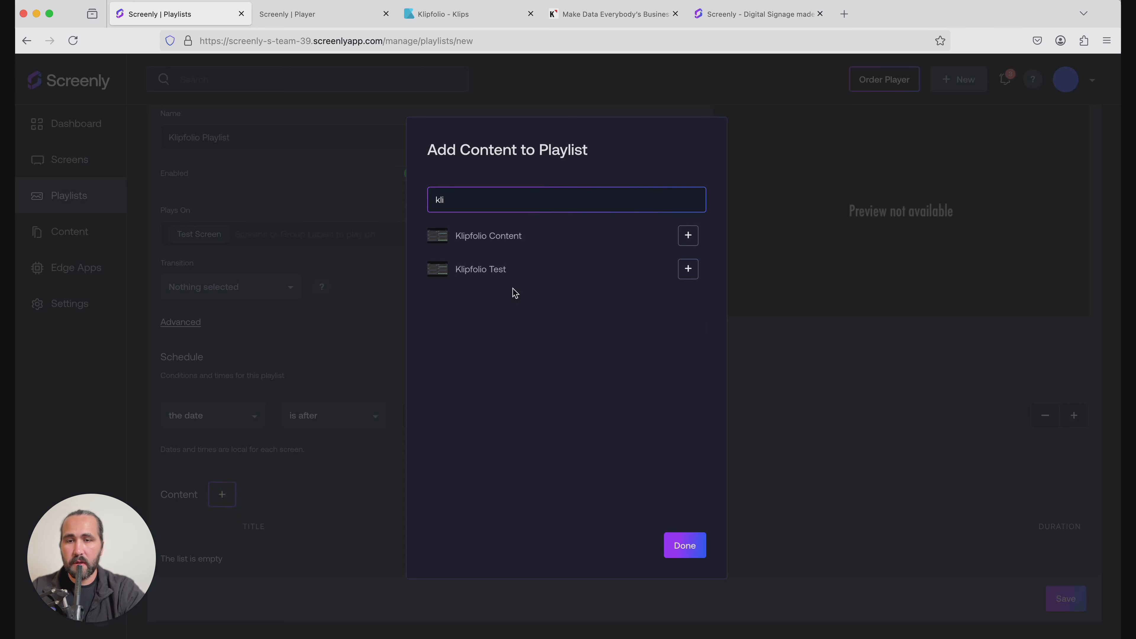
pyautogui.click(687, 237)
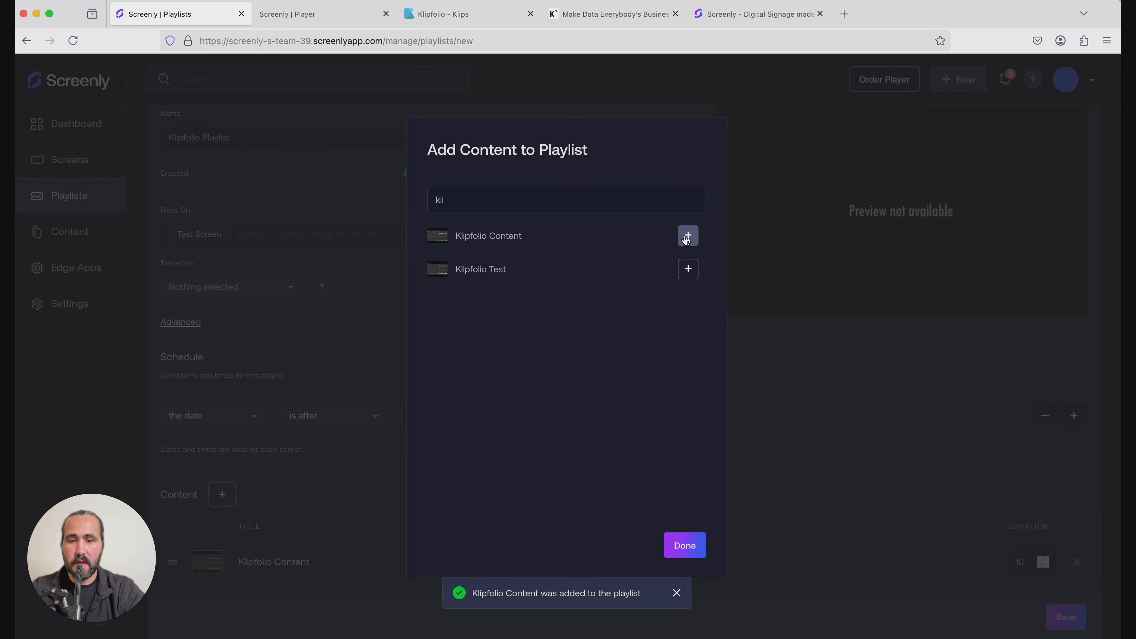
pyautogui.click(675, 551)
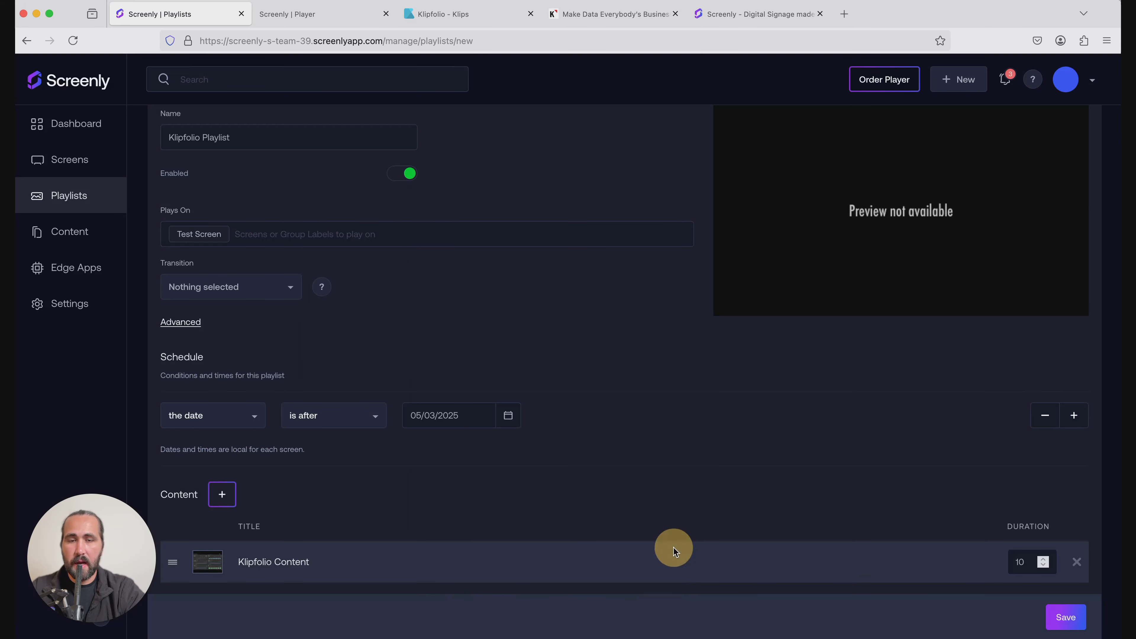
# - Set the duration of Klipfolio Content to 30 seconds and save the playlist
pyautogui.click(1020, 561)
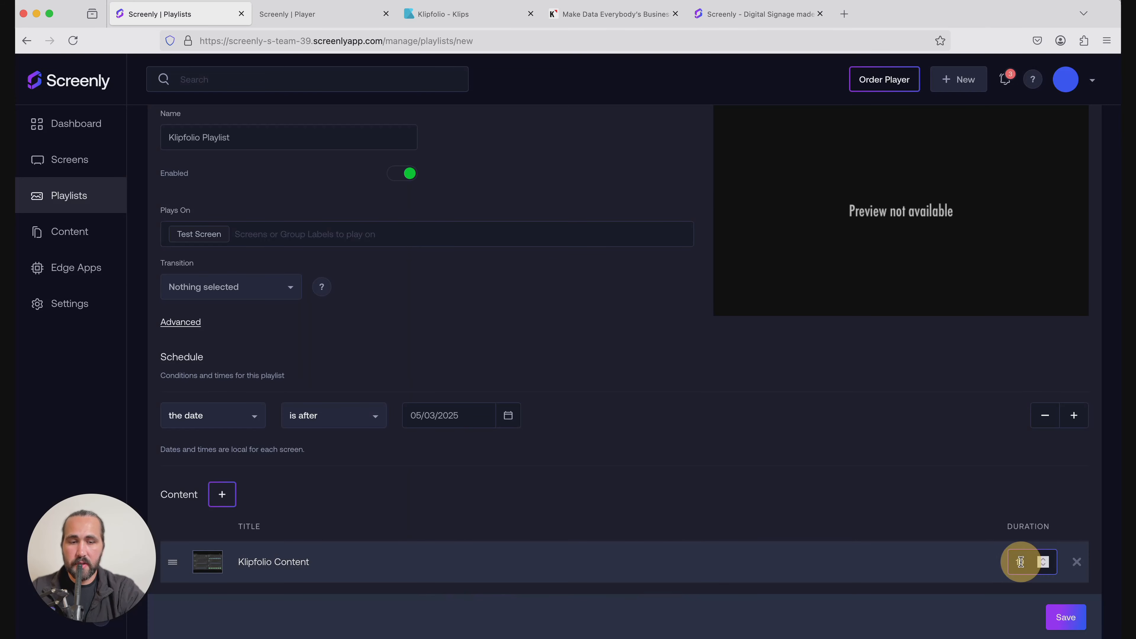
pyautogui.moveTo(1019, 561); pyautogui.dragTo(1011, 562)
pyautogui.write('3')
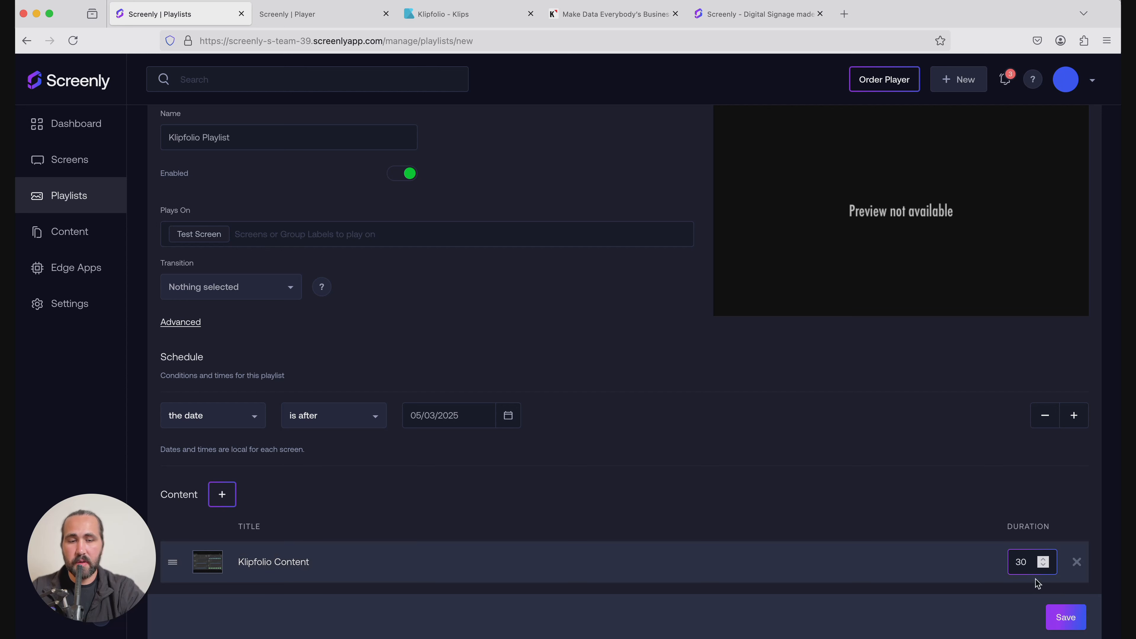
pyautogui.click(1060, 620)
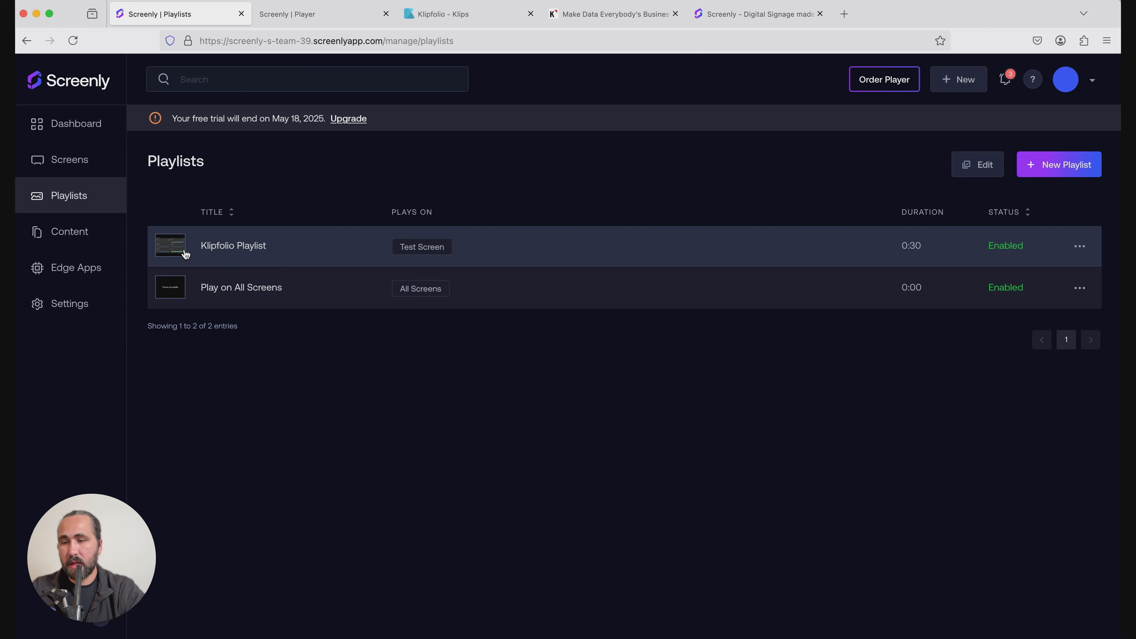
# - Check the current playlist in Test Screen's details and view the dashboard playing in the Screenly player
pyautogui.click(92, 172)
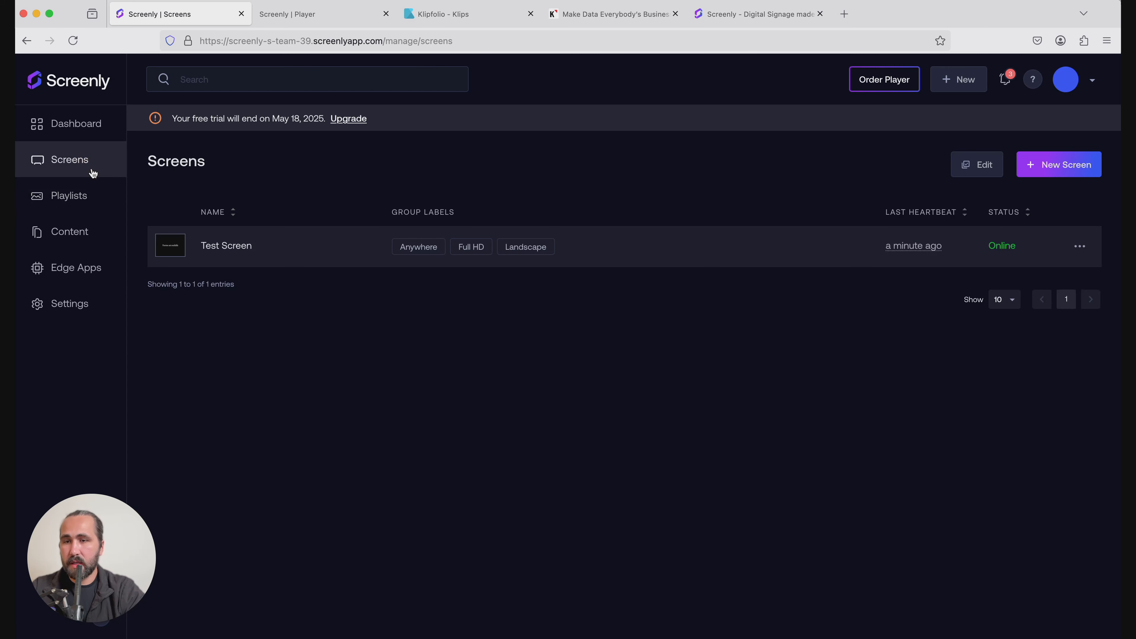
pyautogui.click(237, 254)
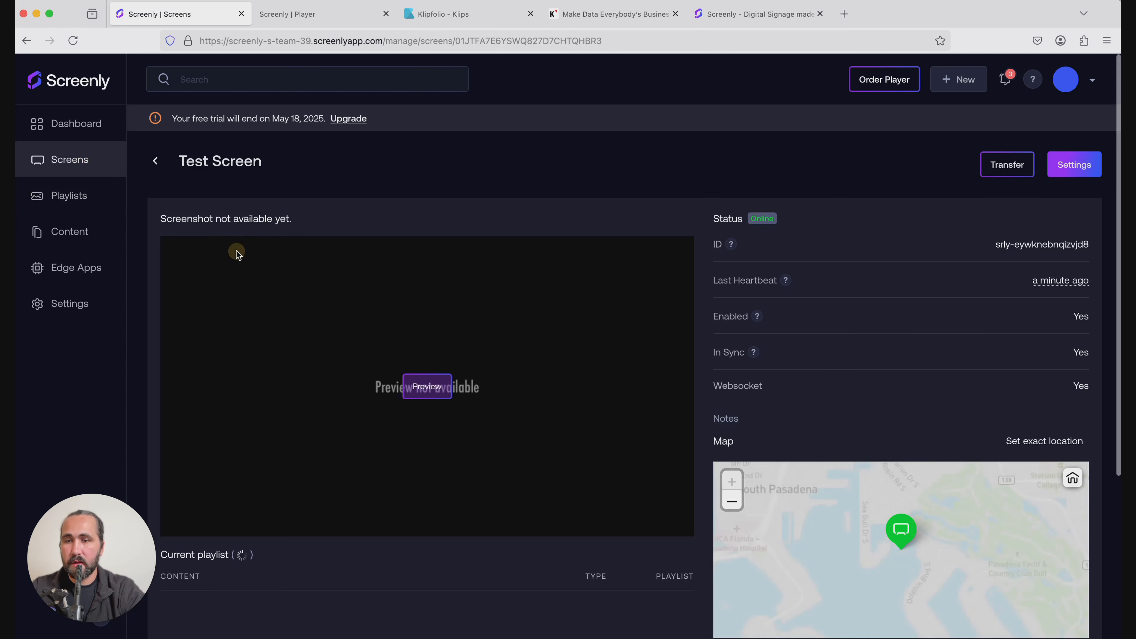
pyautogui.scroll(-3, 288, 514)
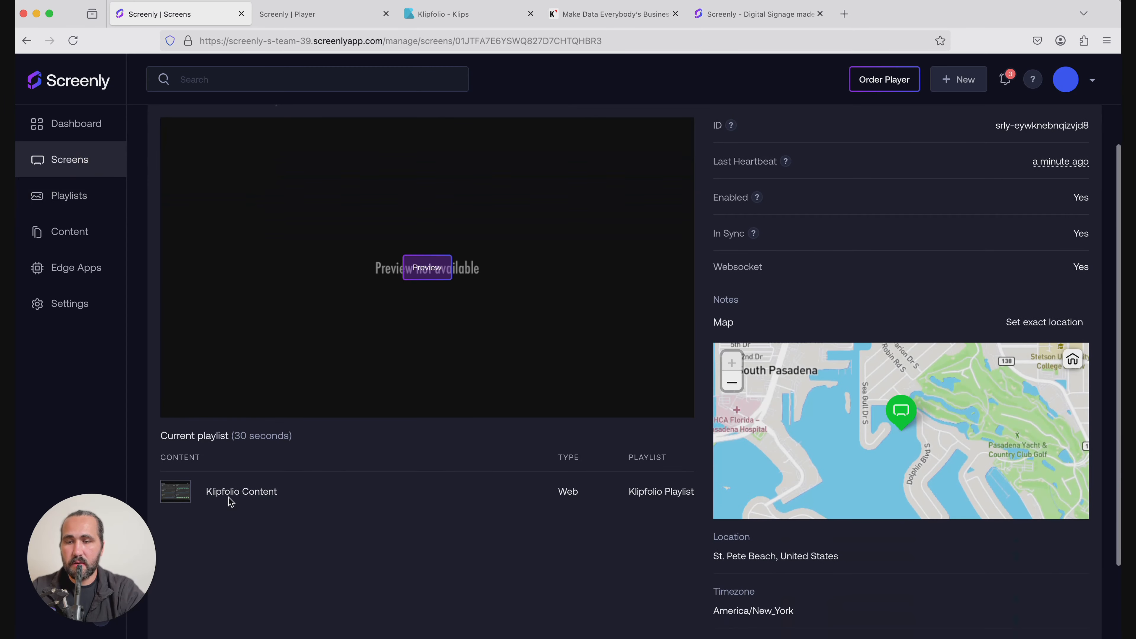
pyautogui.scroll(1, 259, 510)
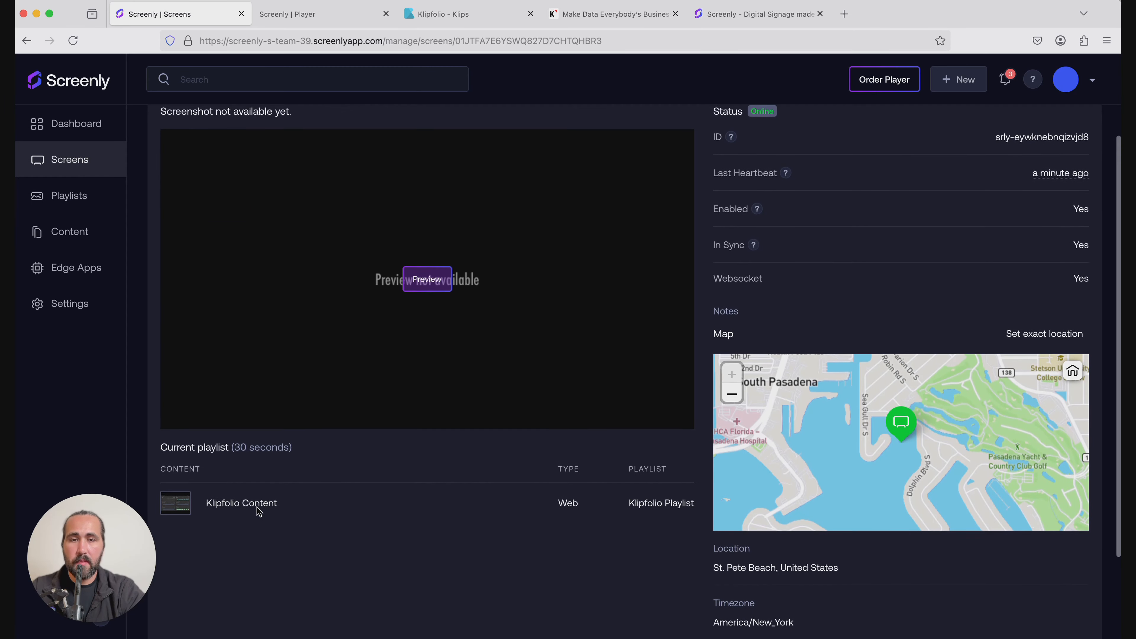
pyautogui.scroll(3, 264, 465)
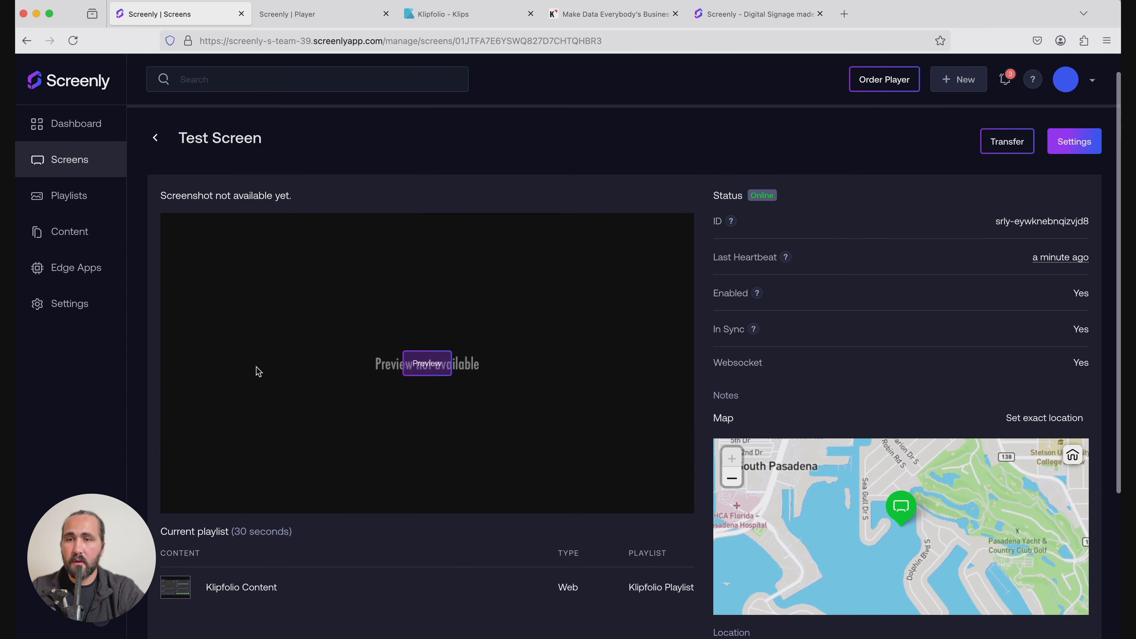
pyautogui.click(304, 24)
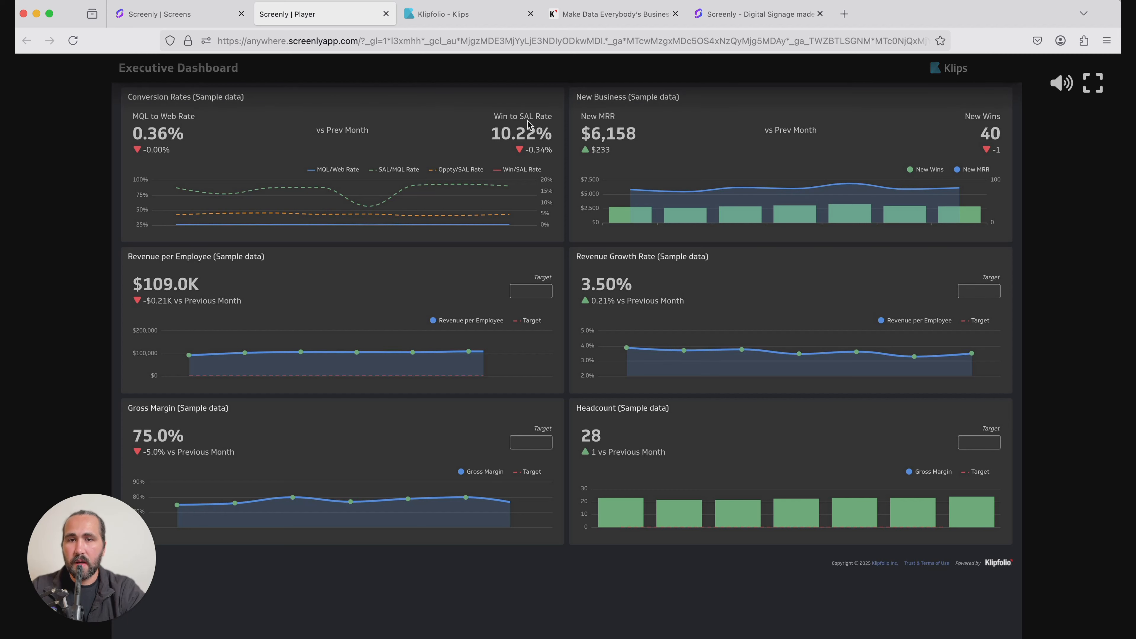
# - Bring up the Klipfolio home page and the Screenly home page
pyautogui.click(634, 20)
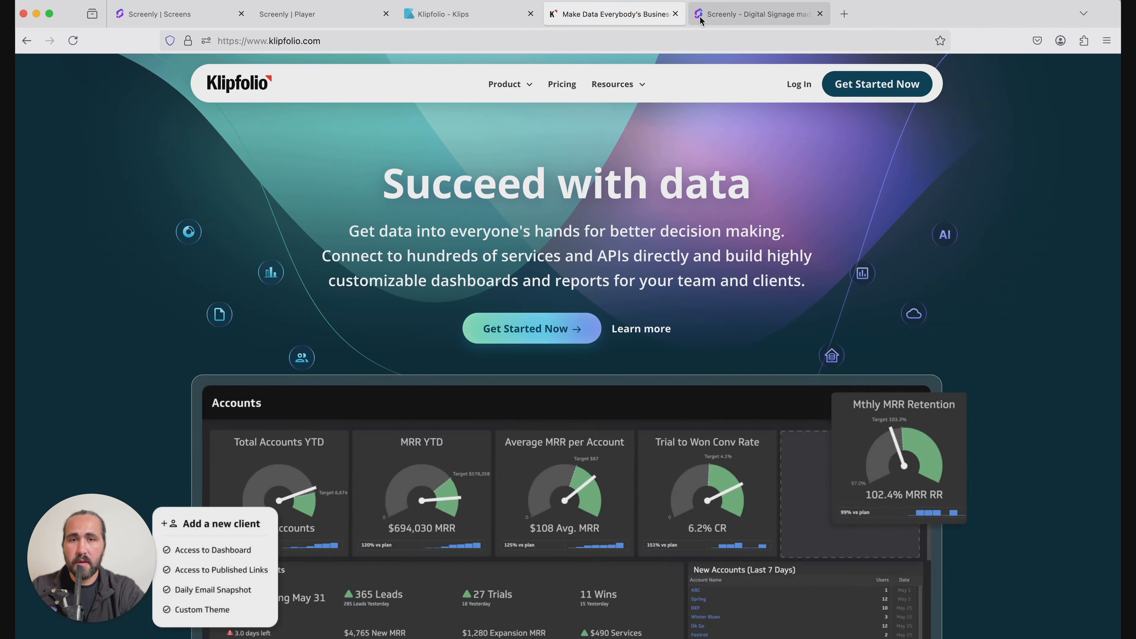
pyautogui.moveTo(700, 20)
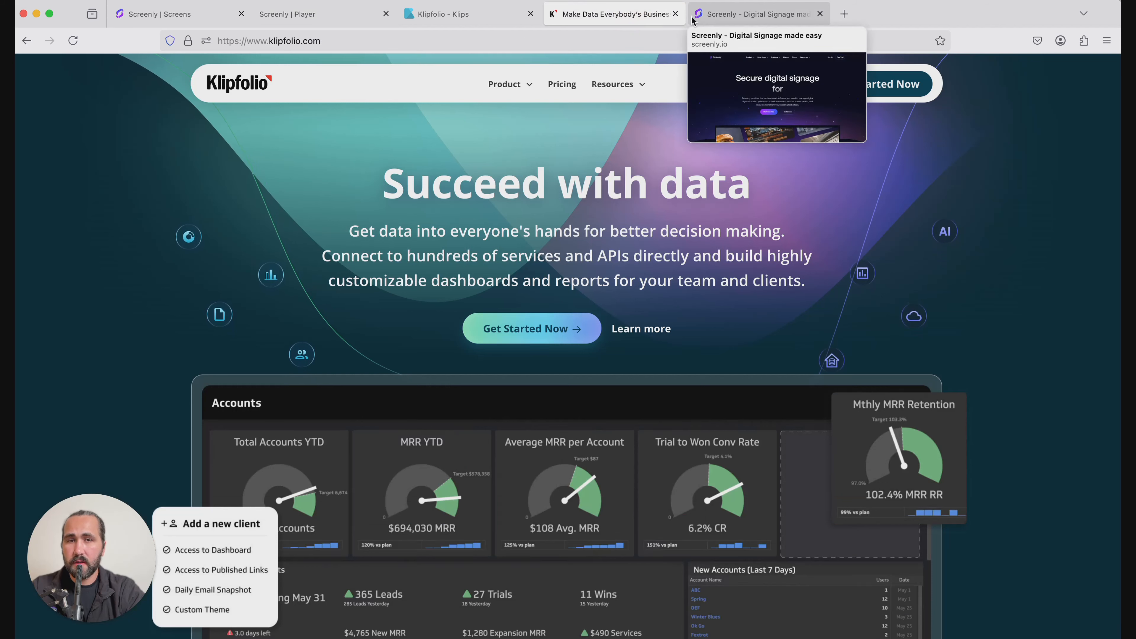
pyautogui.click(694, 19)
pyautogui.moveTo(548, 85)
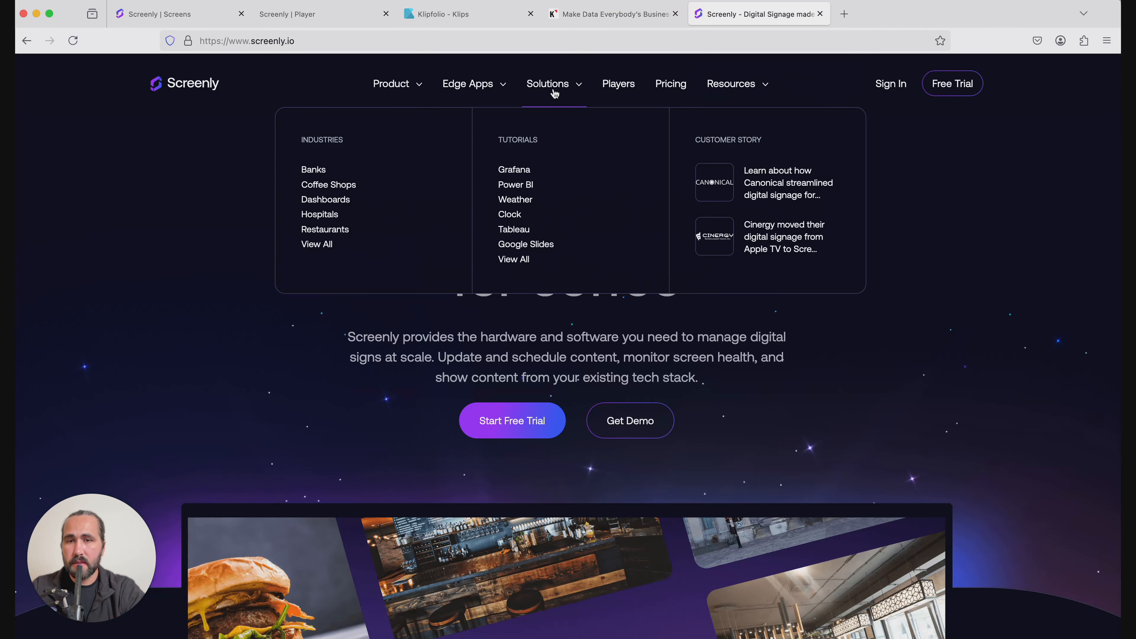